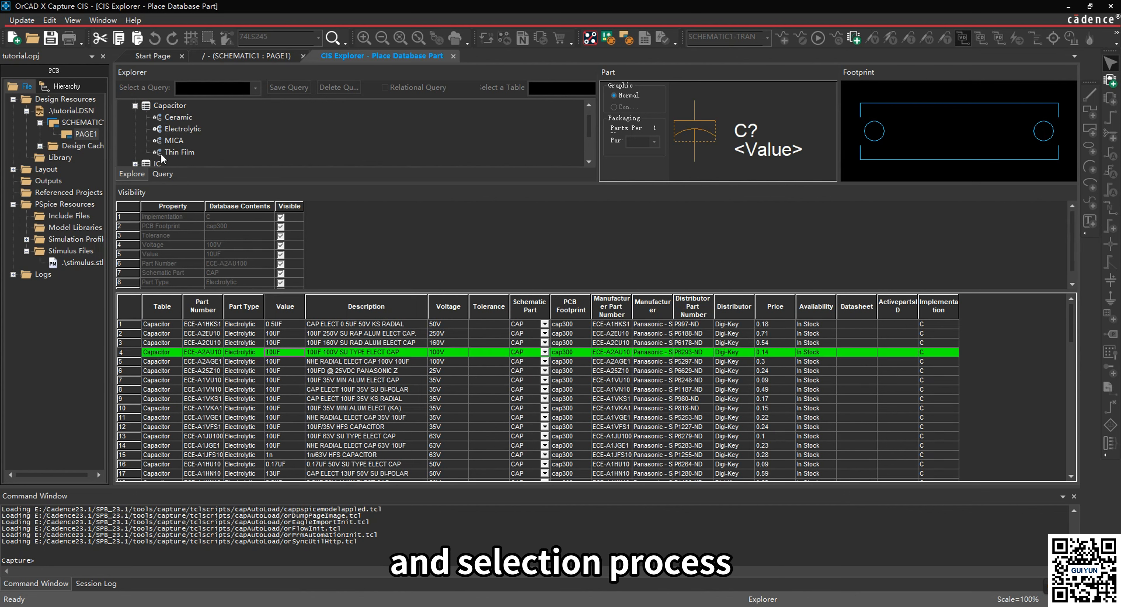
Check which properties are available for a database query on electrolytic capacitors, and return to the part explorer.
left_click(162, 174)
left_click(184, 117)
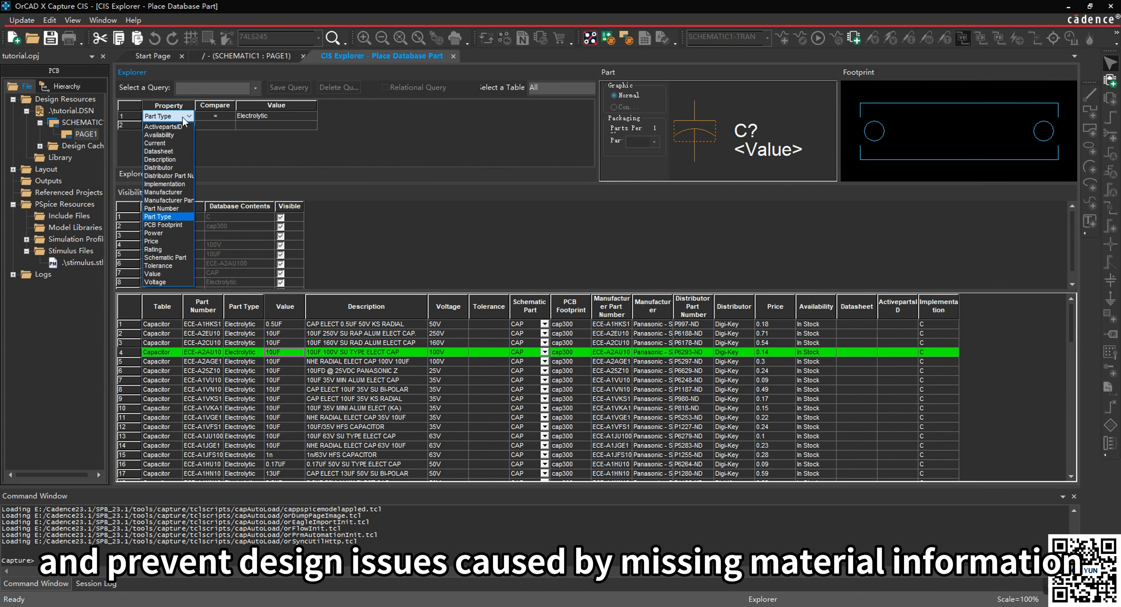
left_click(185, 117)
left_click(132, 173)
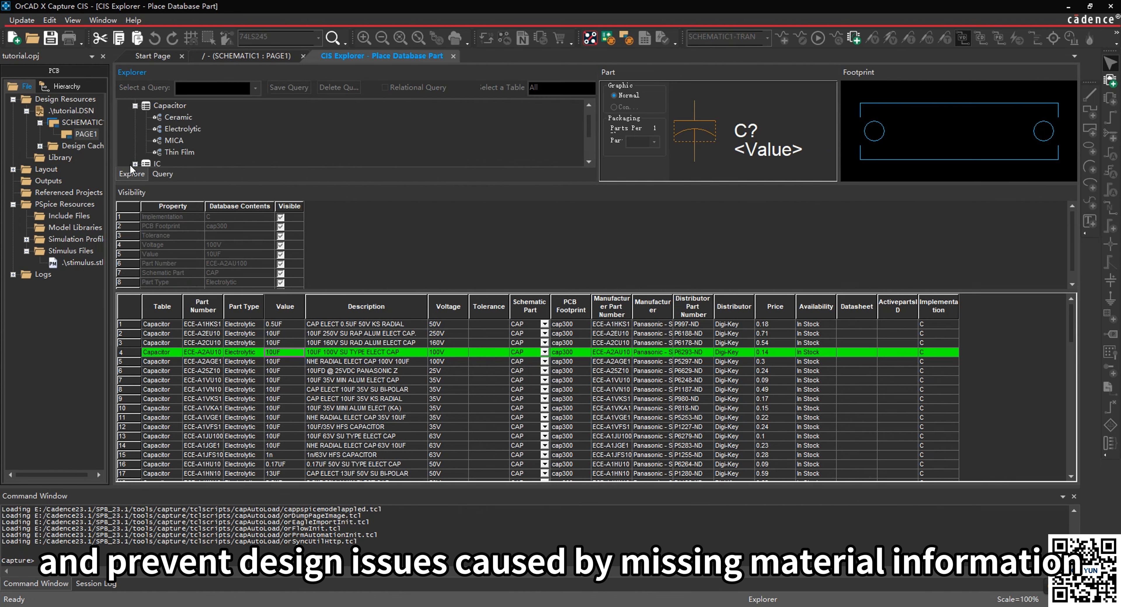
Expand the IC category and browse its CMOS Logic, Interface Data Transmission and Microprocessor parts.
left_click(135, 164)
left_click(171, 121)
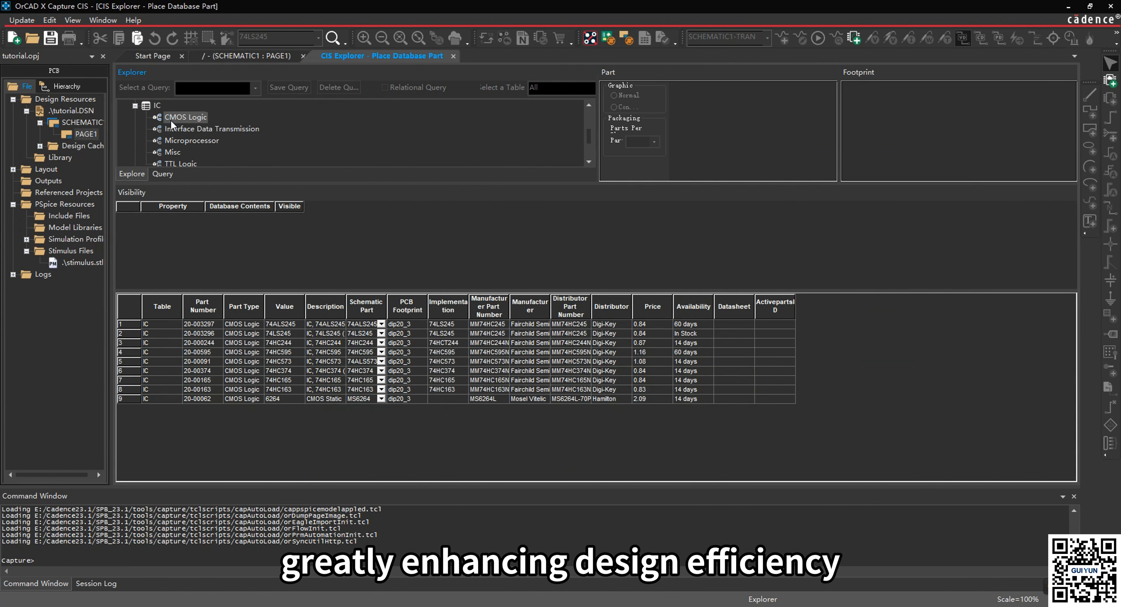
left_click(176, 129)
left_click(182, 139)
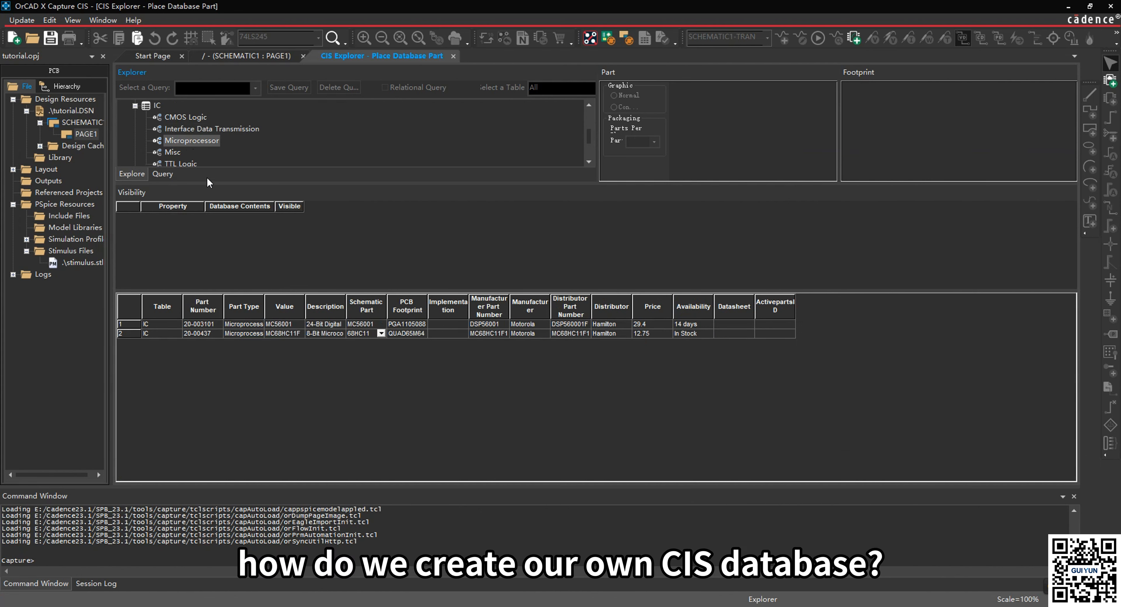
left_click(296, 332)
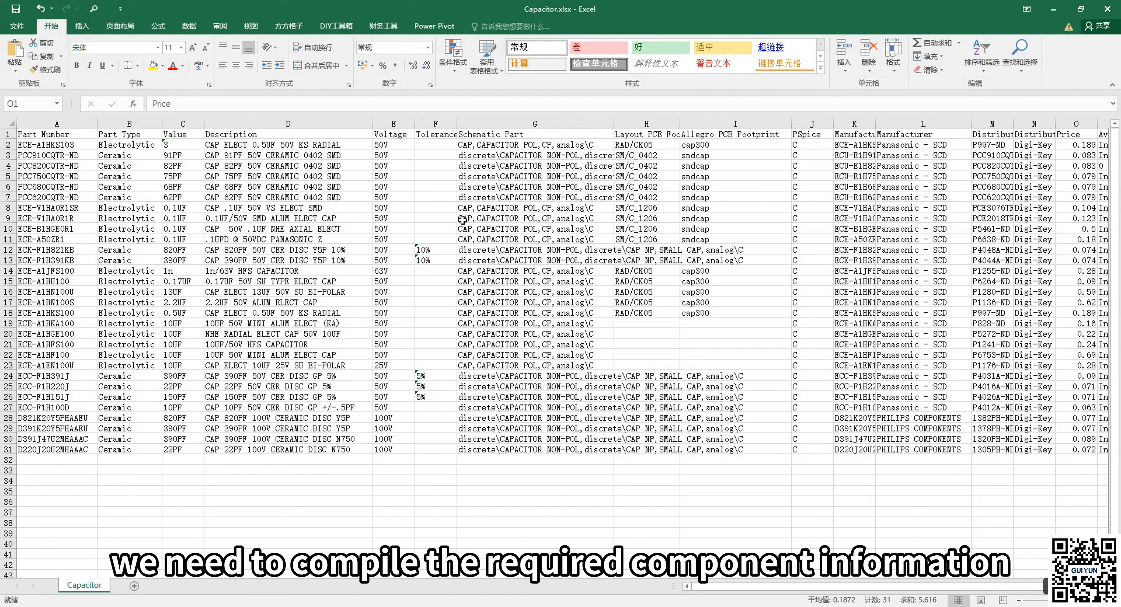
In the Capacitor.xlsx workbook in Excel, review the Part Number, Part Type, Value, Schematic Part and Allegro PCB Footprint columns.
left_click(447, 221)
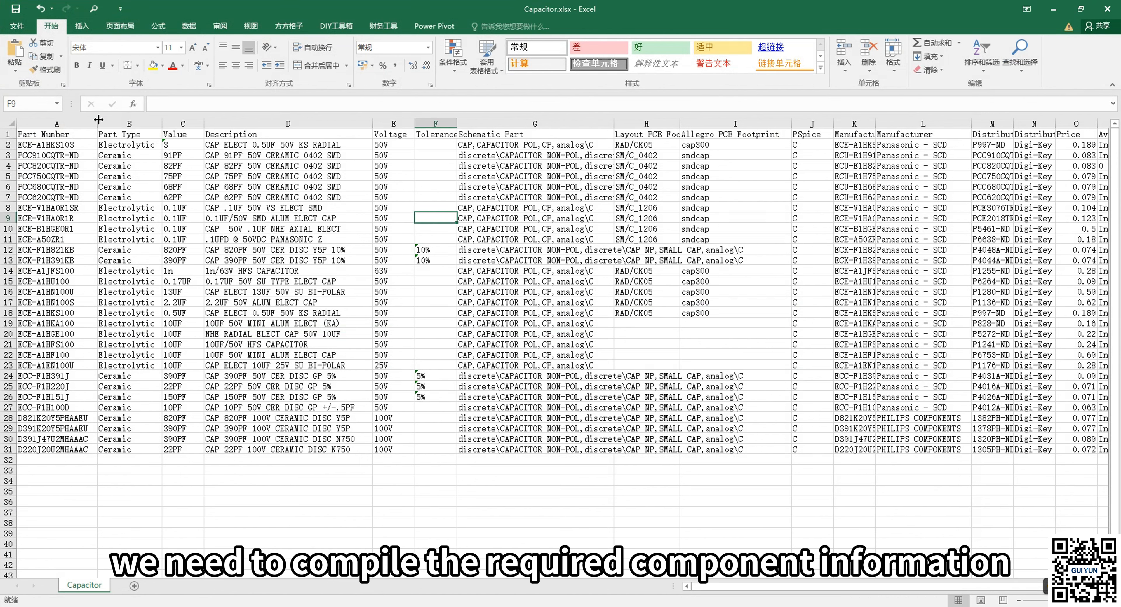
key("ctrl+Home")
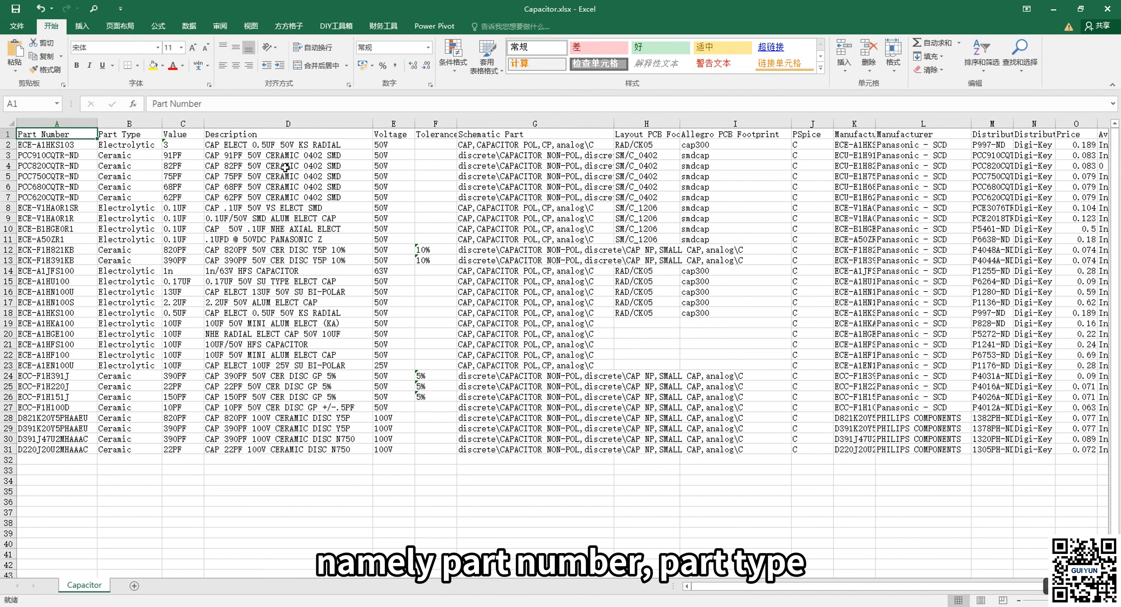
left_click(77, 123)
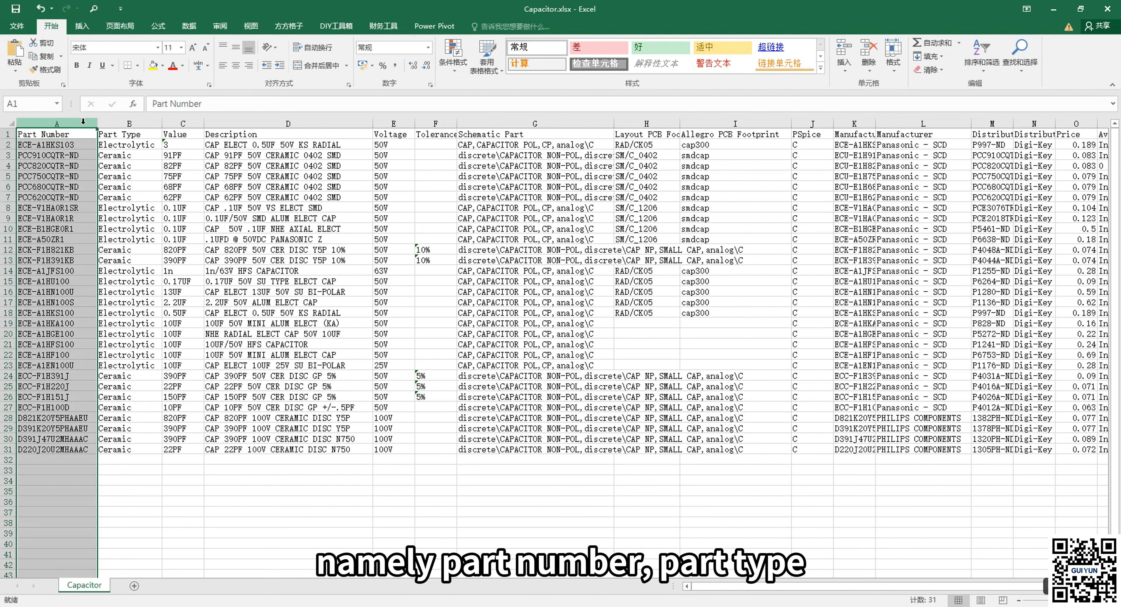
left_click(123, 121)
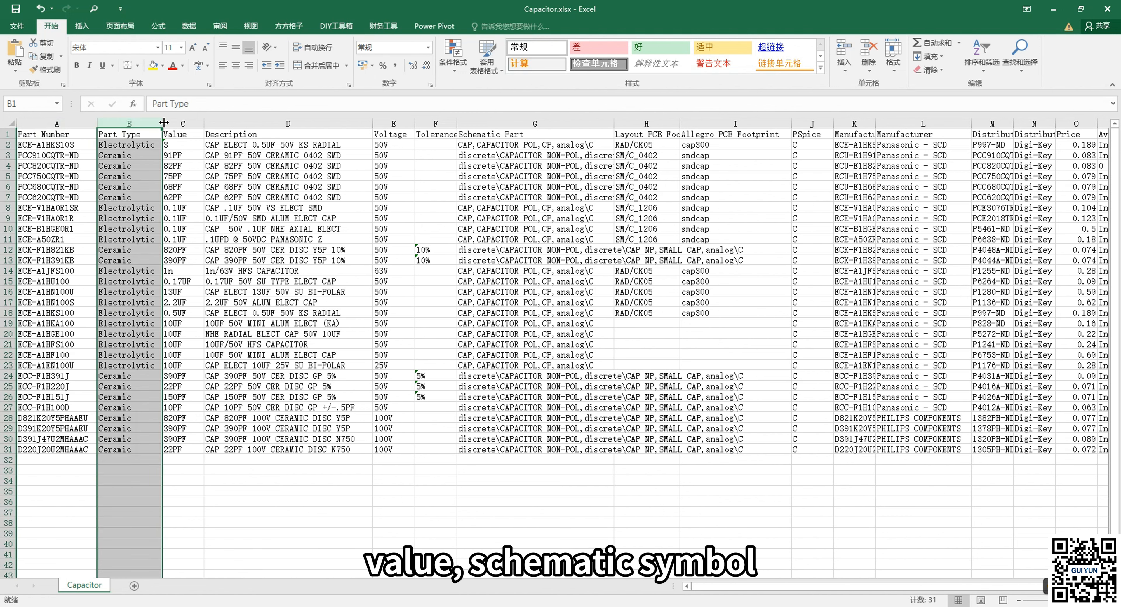
left_click(177, 122)
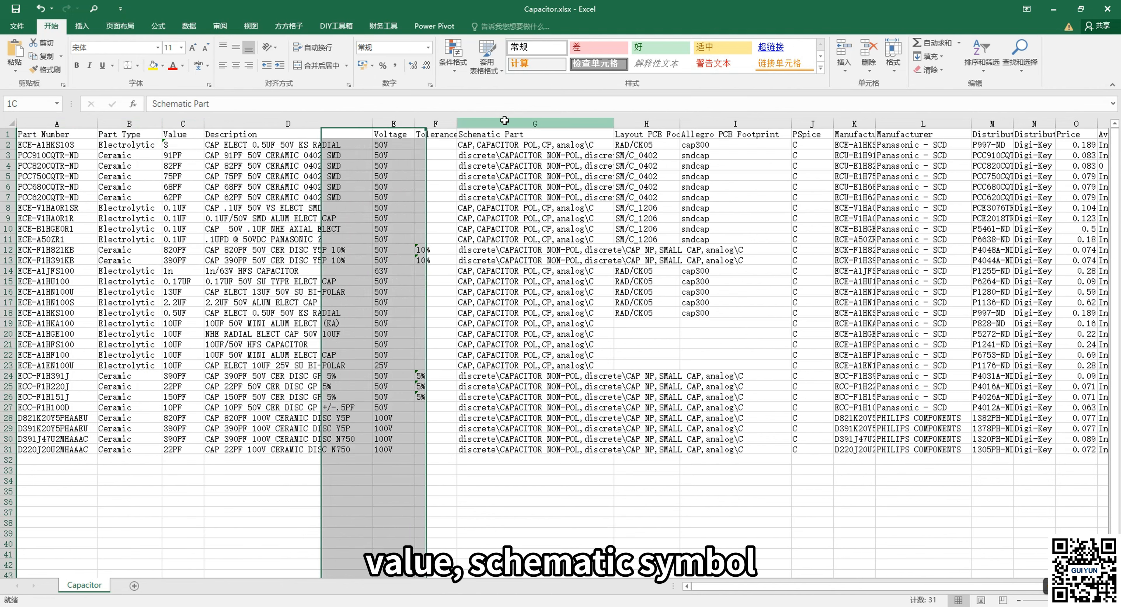
left_click(503, 122)
left_click(695, 122)
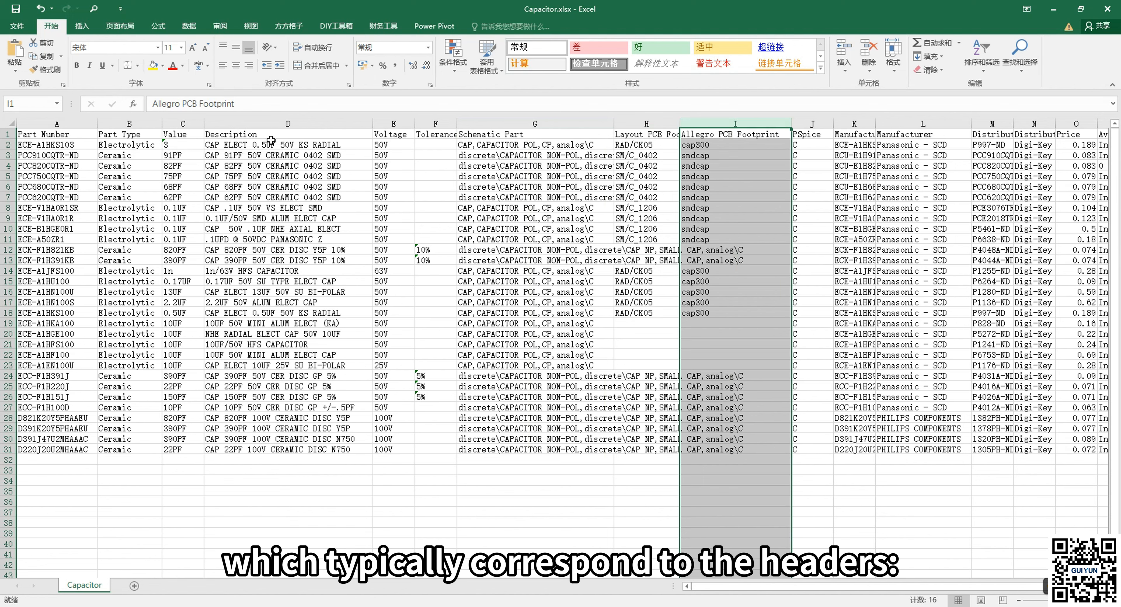
Fill the Part Number, Part Type, Value, Schematic Part and Allegro PCB Footprint header cells yellow, and undo the fill.
left_click(91, 134)
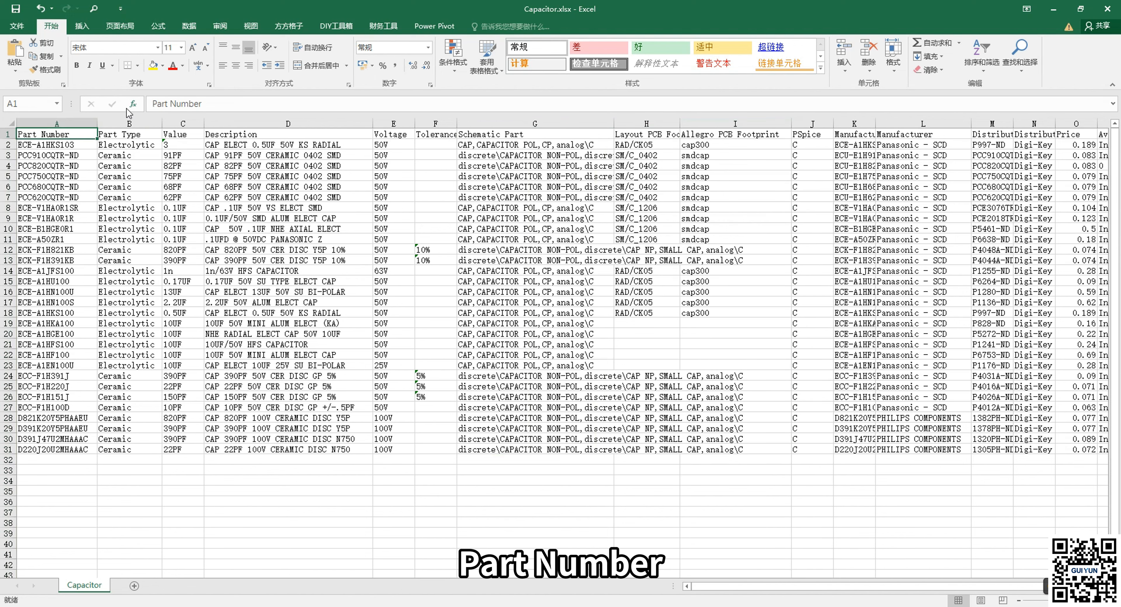
left_click(144, 133, "ctrl")
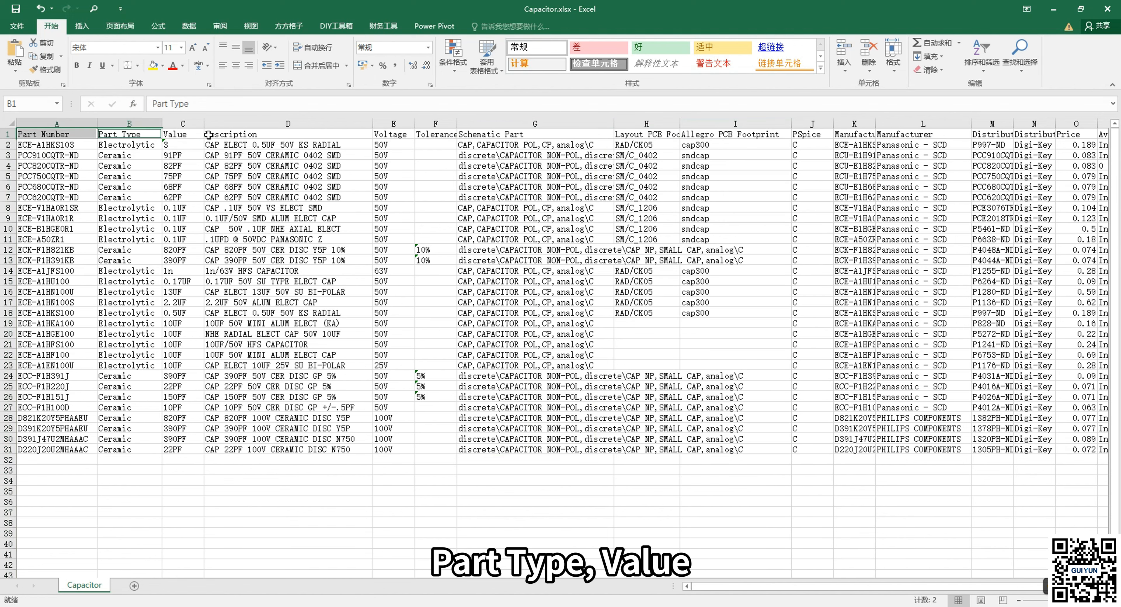
left_click(193, 133, "ctrl")
left_click(508, 134, "ctrl")
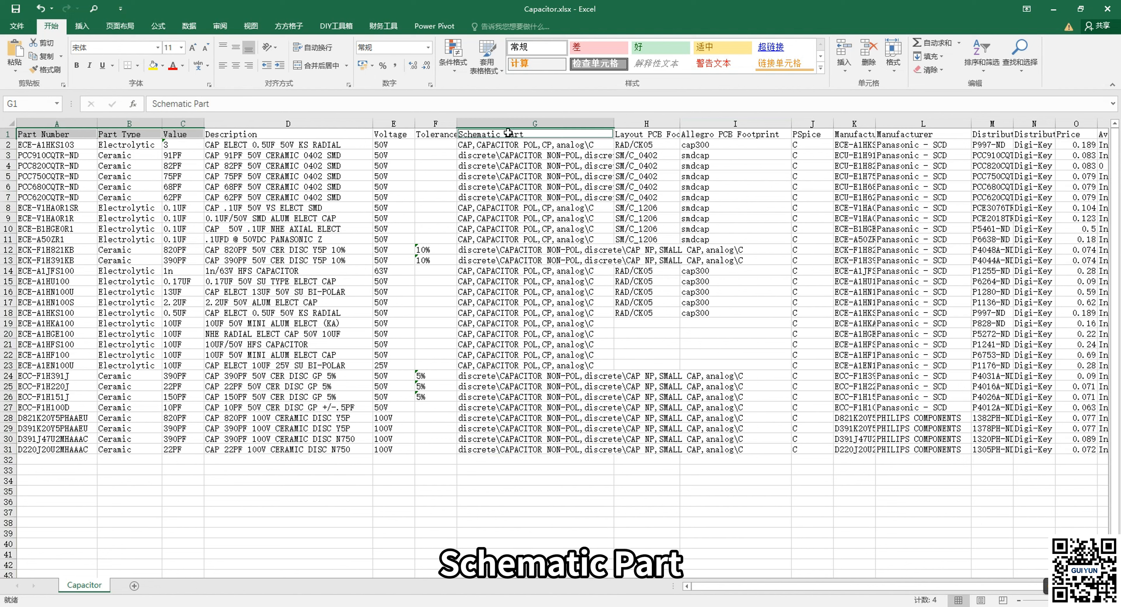
left_click(771, 133, "ctrl")
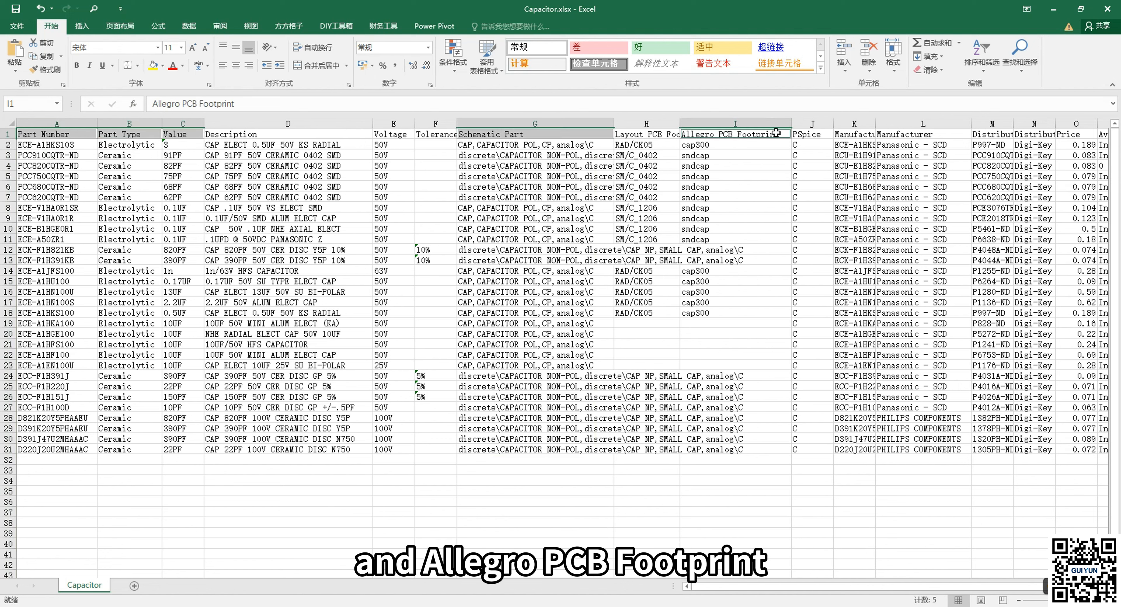
left_click(152, 65)
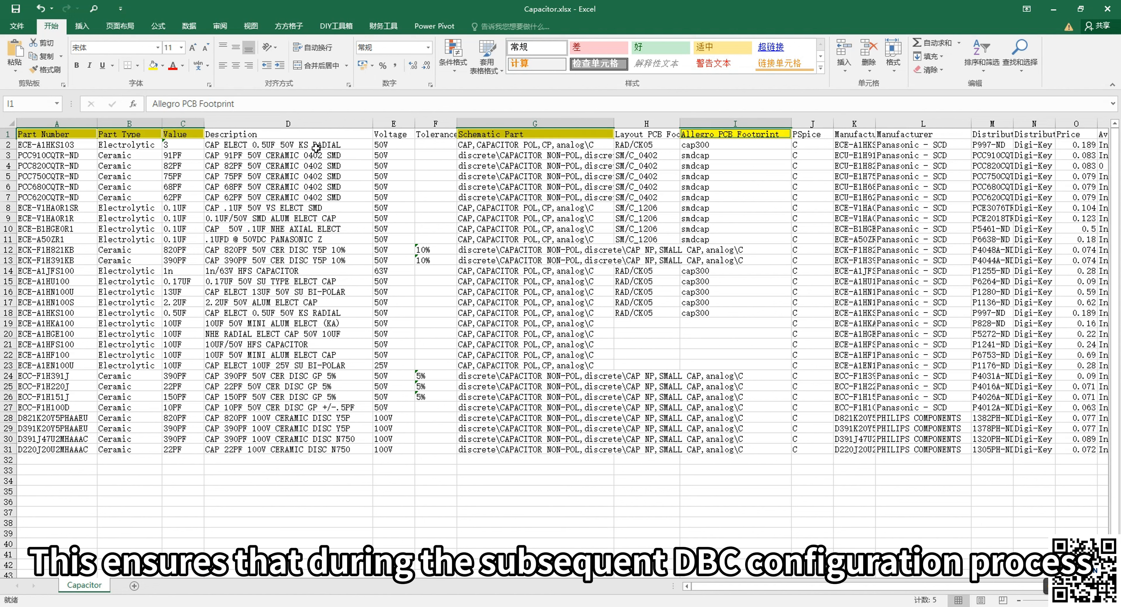
left_click(750, 135)
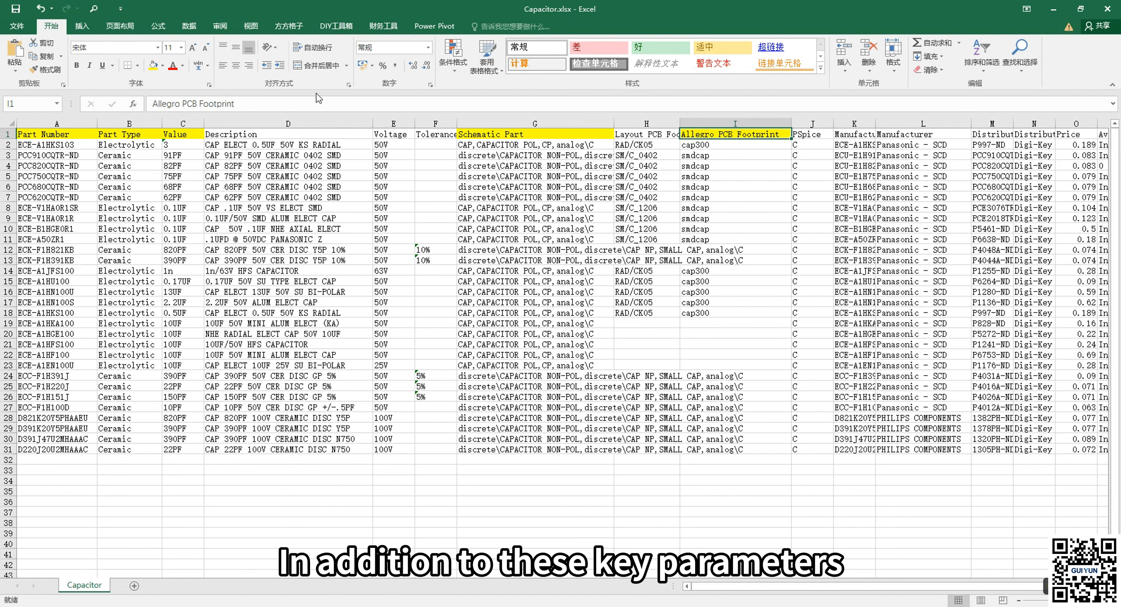
left_click(41, 8)
Look over the additional component attribute columns: Description, Manufacturer and Price.
left_click(418, 159)
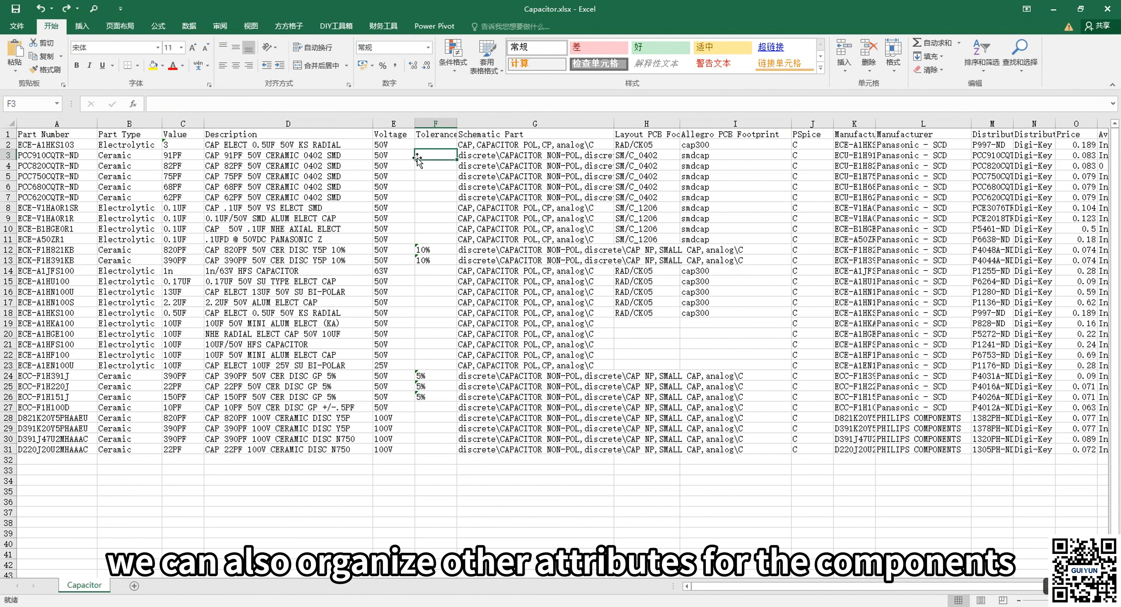
left_click(365, 139)
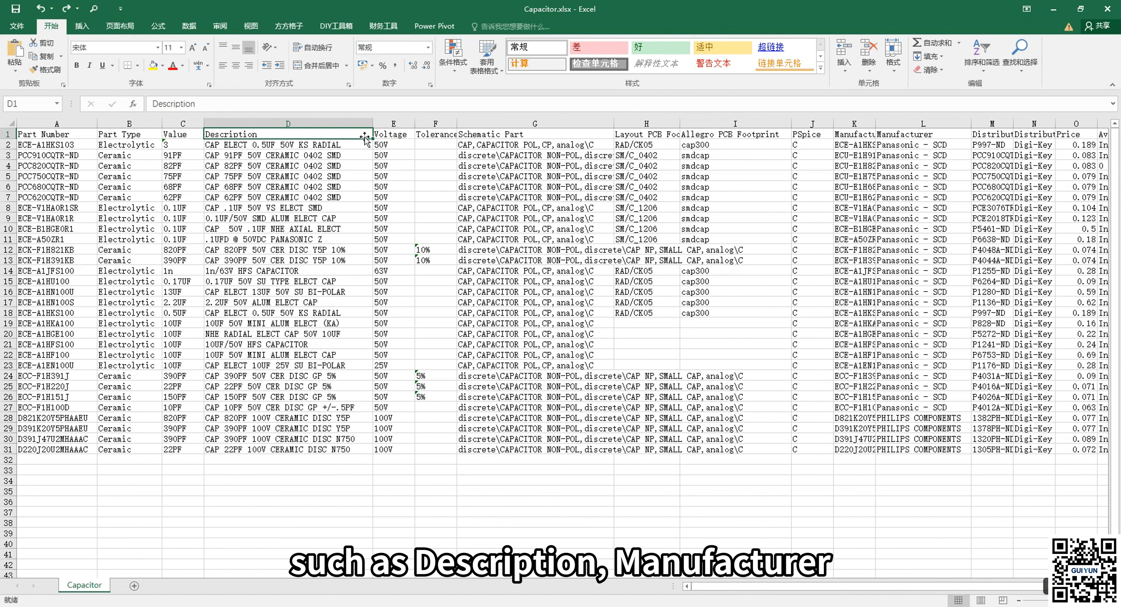
left_click(918, 138)
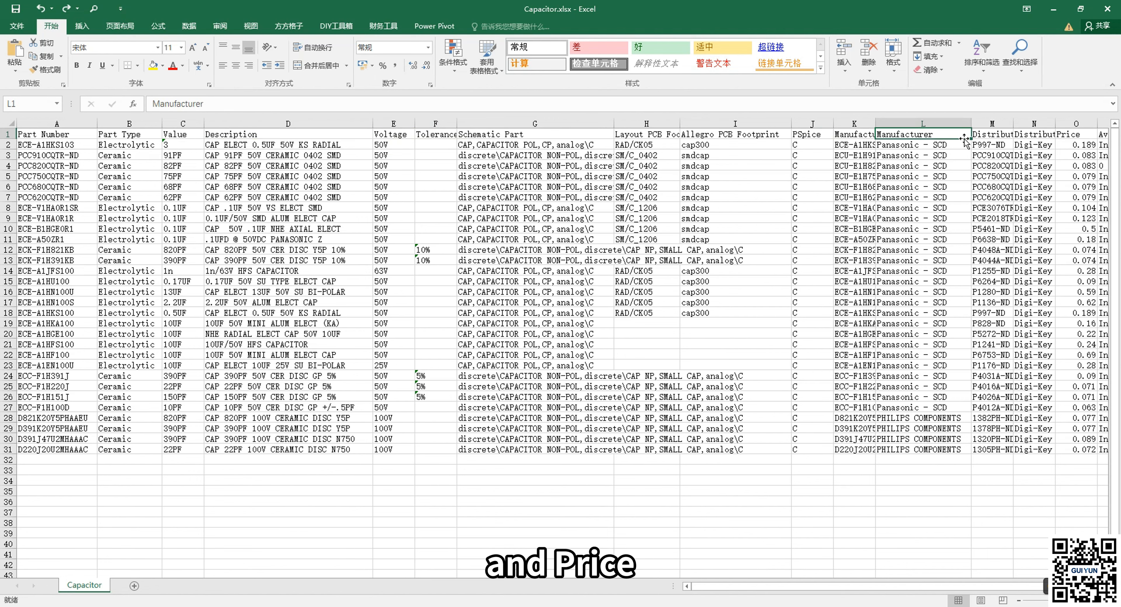
left_click(1073, 138)
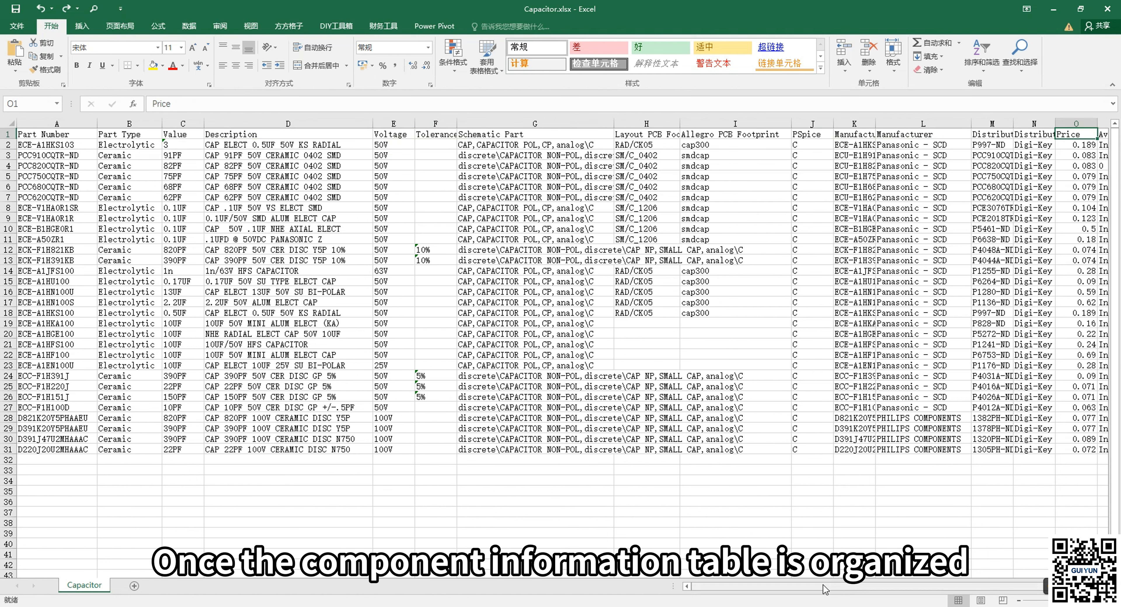
mouse_move(824, 590)
left_mouse_down()
mouse_move(899, 591)
mouse_move(803, 596)
left_mouse_up()
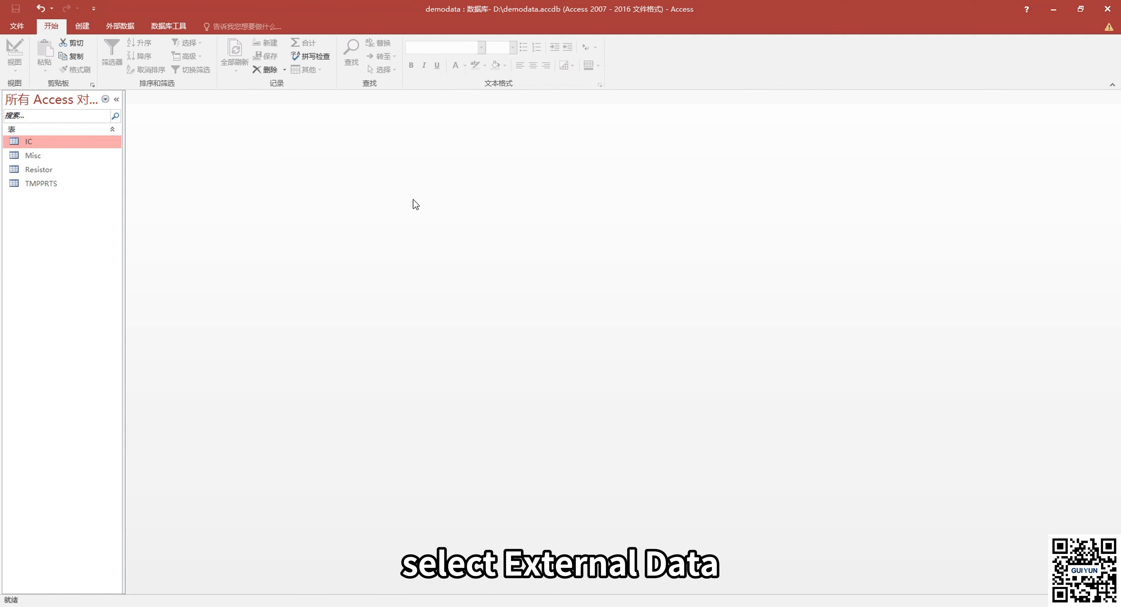
In the demodata database in Access, start an Excel import of D:\Capacitor.xlsx into a new table in the current database.
left_click(17, 25)
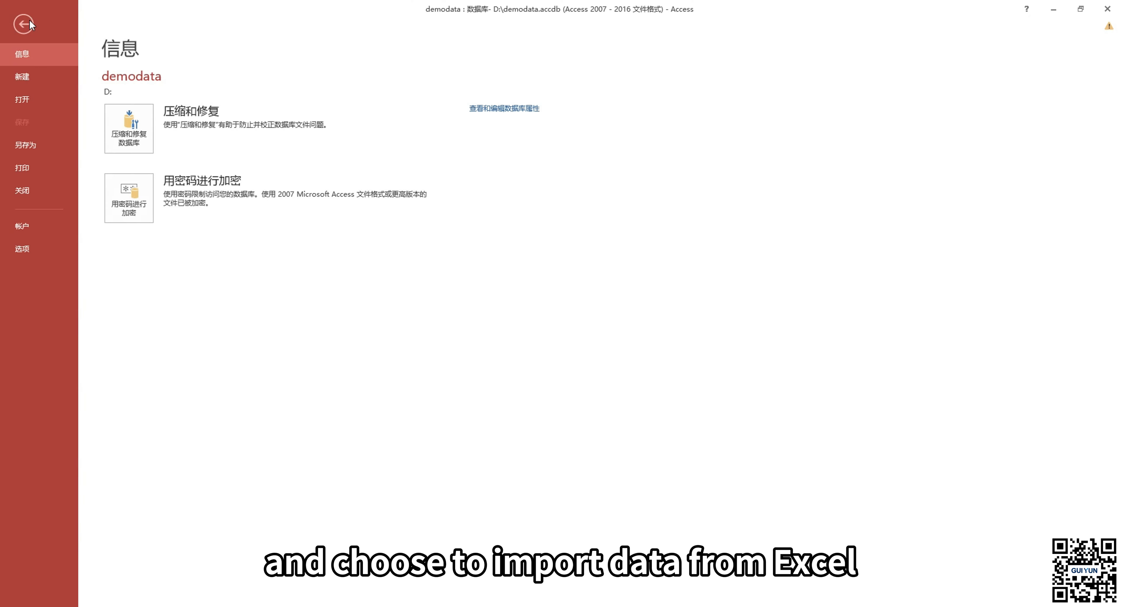
left_click(29, 22)
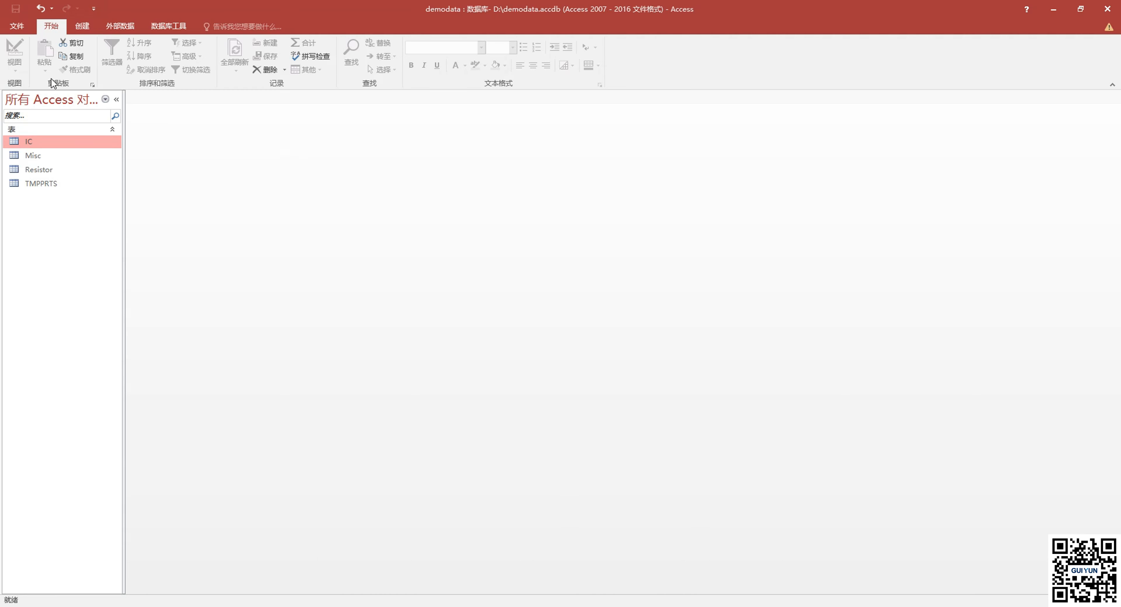
left_click(132, 29)
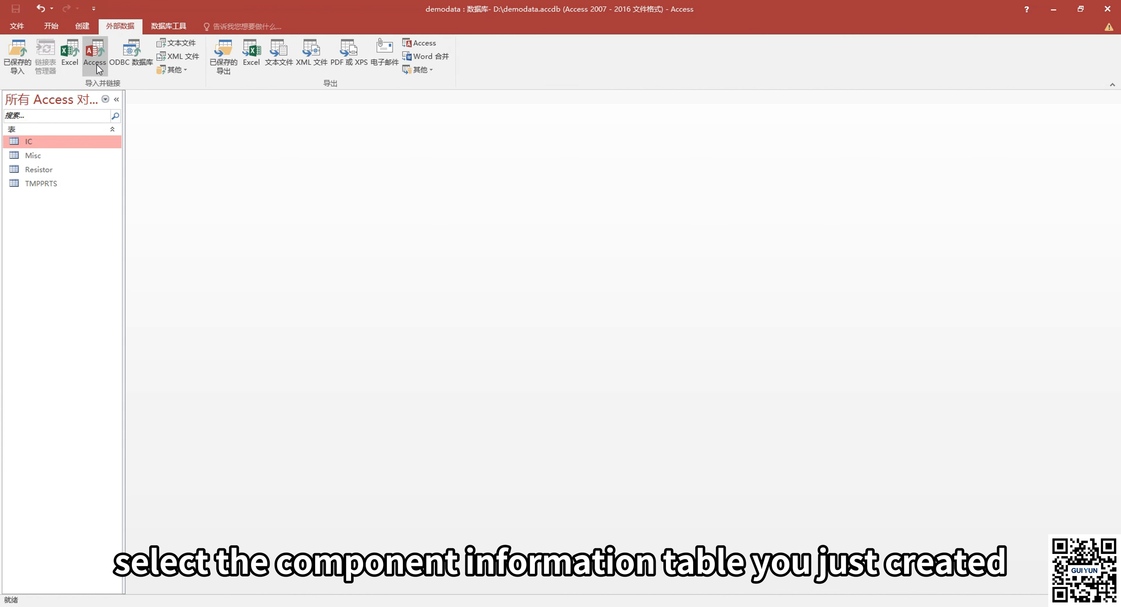
left_click(72, 75)
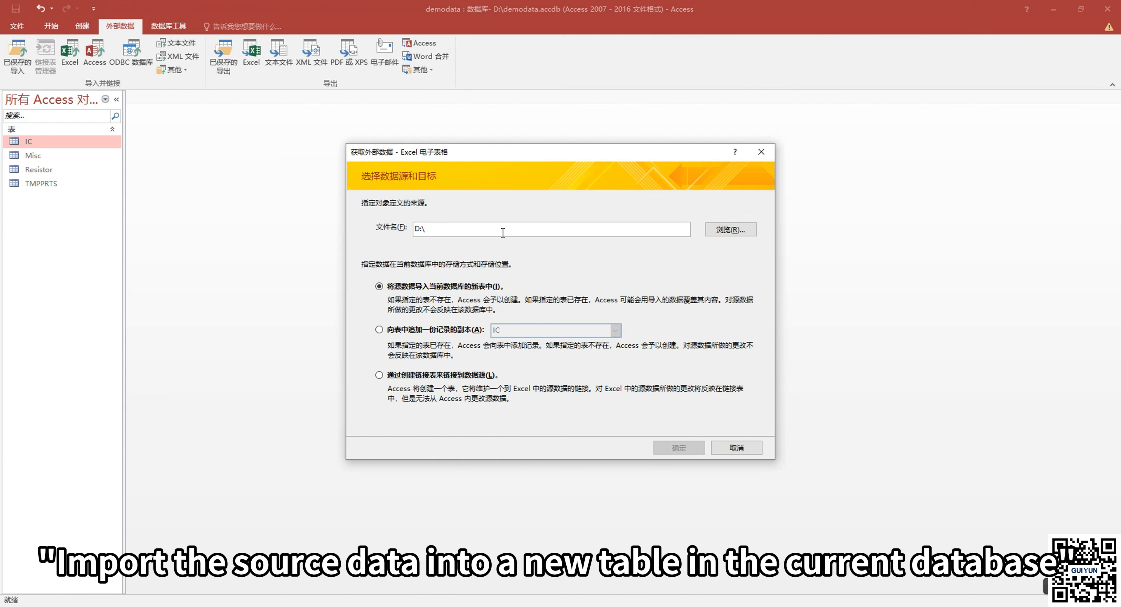
left_click(730, 229)
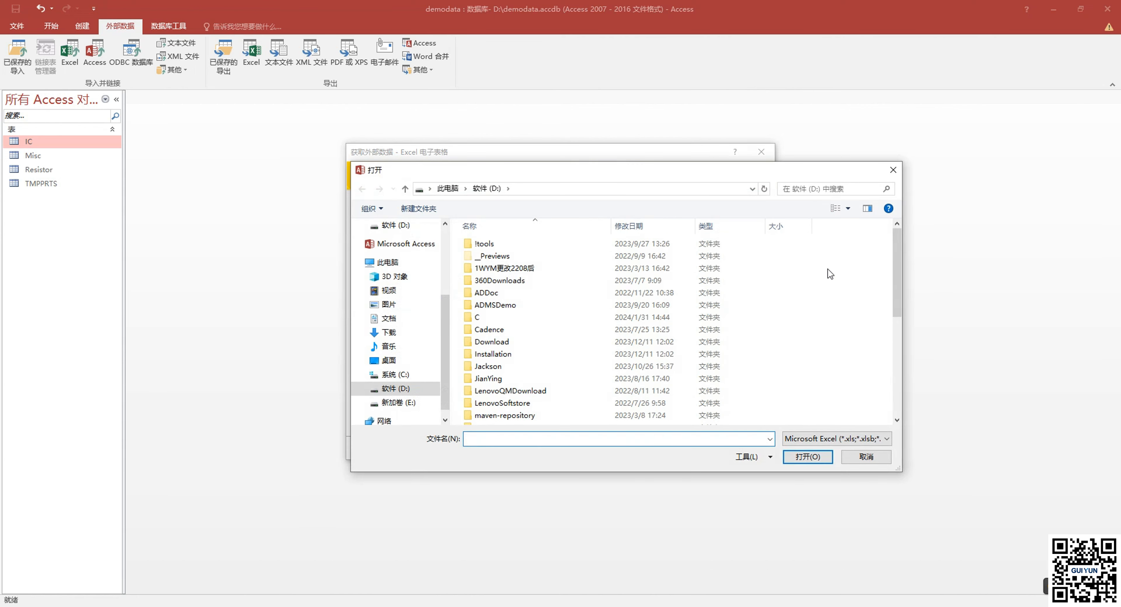
scroll(828, 269, "down", 5)
double_click(551, 420)
left_click(380, 288)
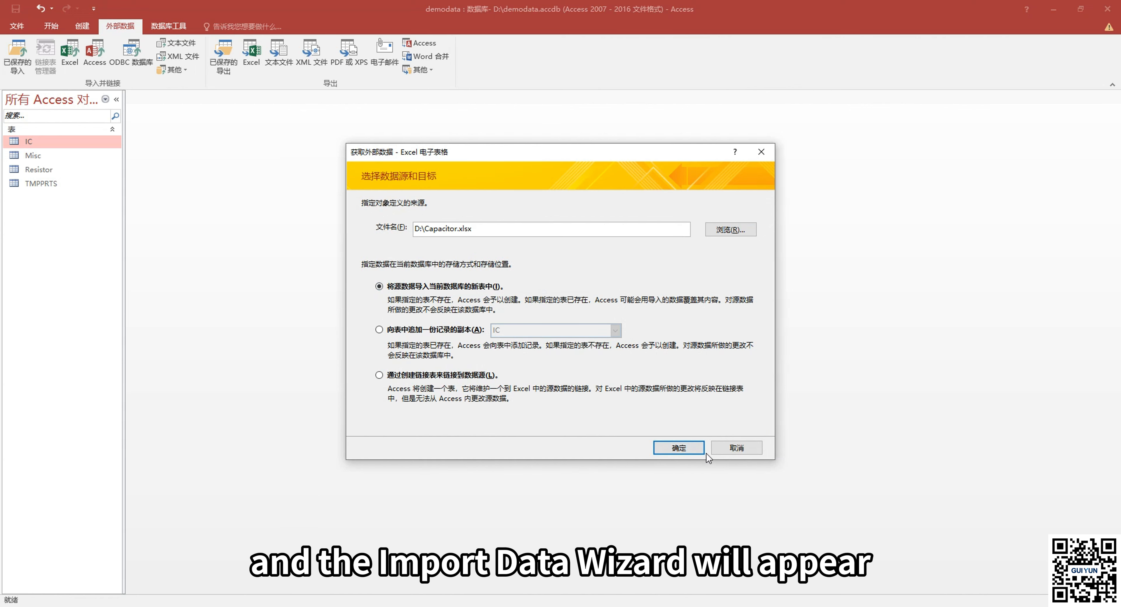
left_click(697, 450)
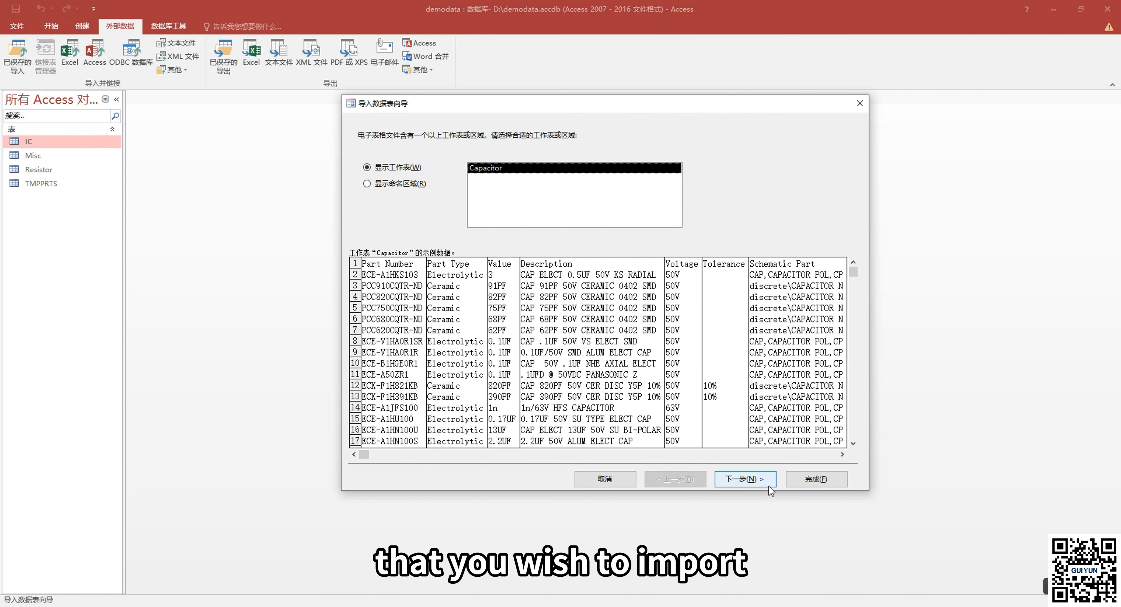
Accept the Capacitor worksheet for the import and use its first row as column headings.
left_click(745, 479)
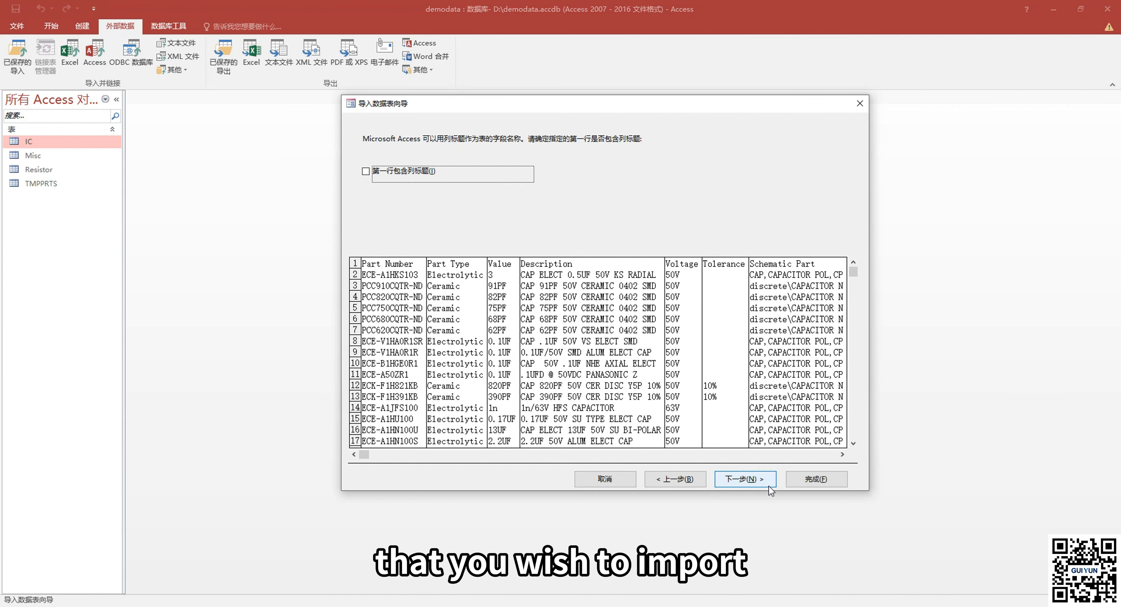
left_click(367, 174)
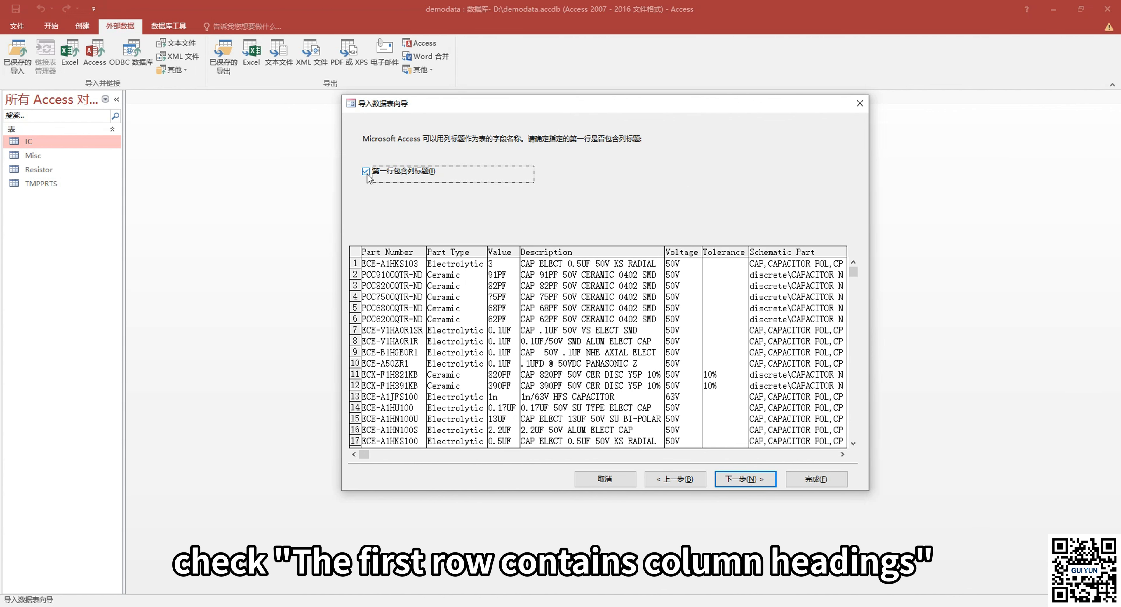
left_click(365, 172)
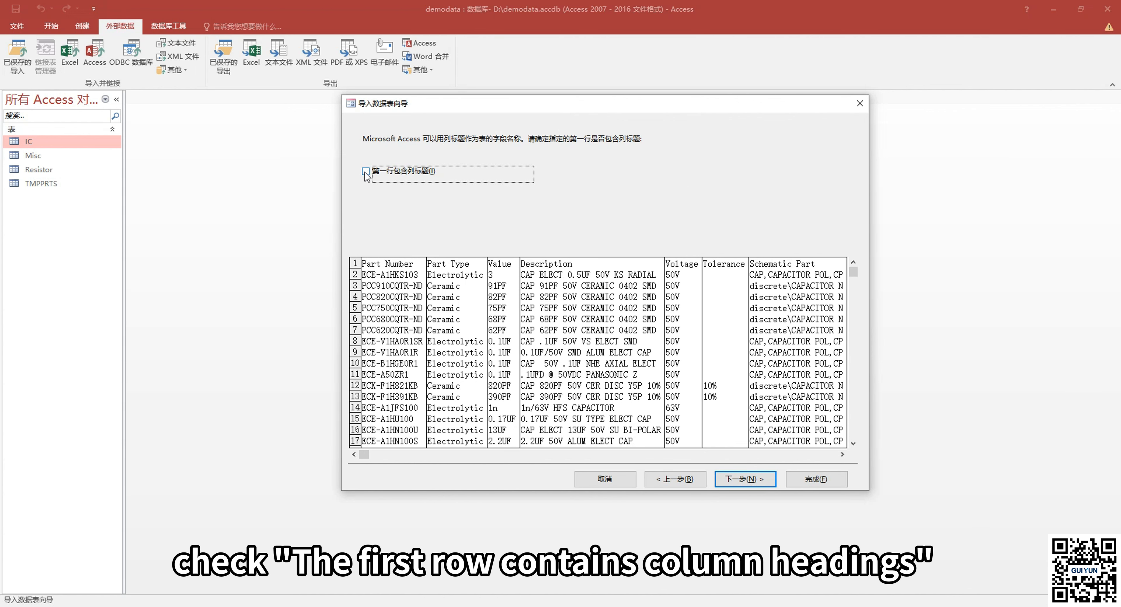
left_click(365, 172)
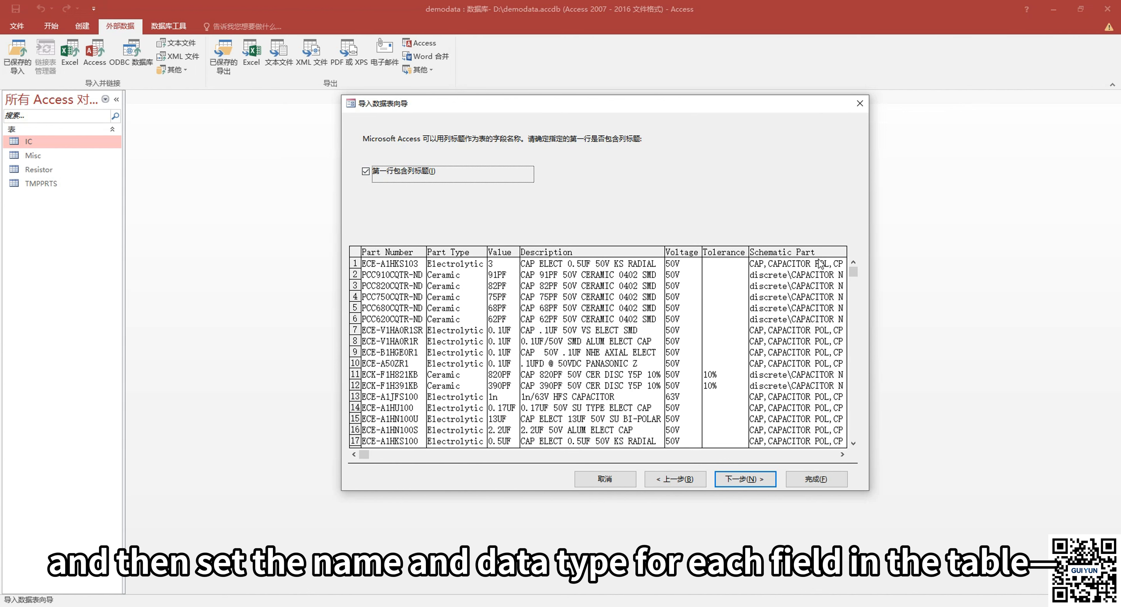
left_click(770, 486)
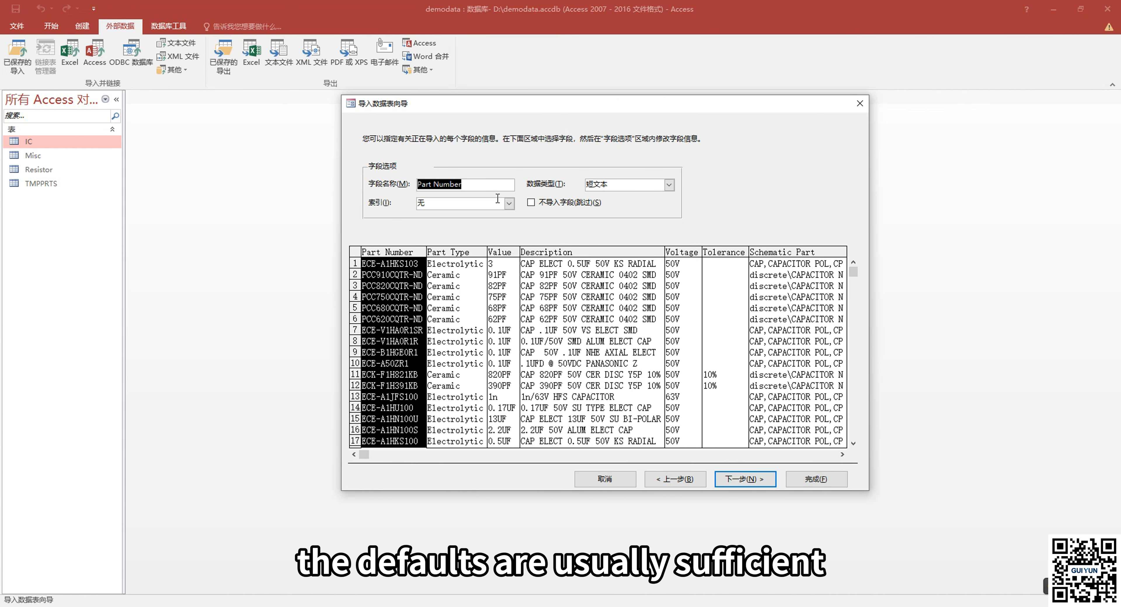
Check the data type choices for the Part Type field, keep short text, and accept the field options for the import.
left_click(469, 263)
left_click(669, 184)
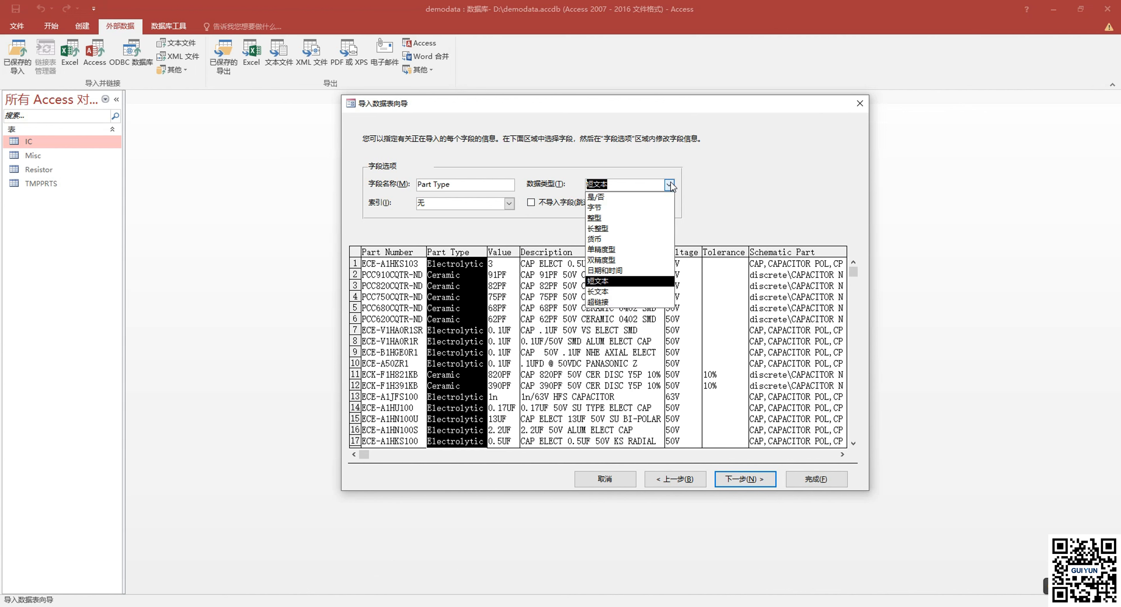
left_click(672, 185)
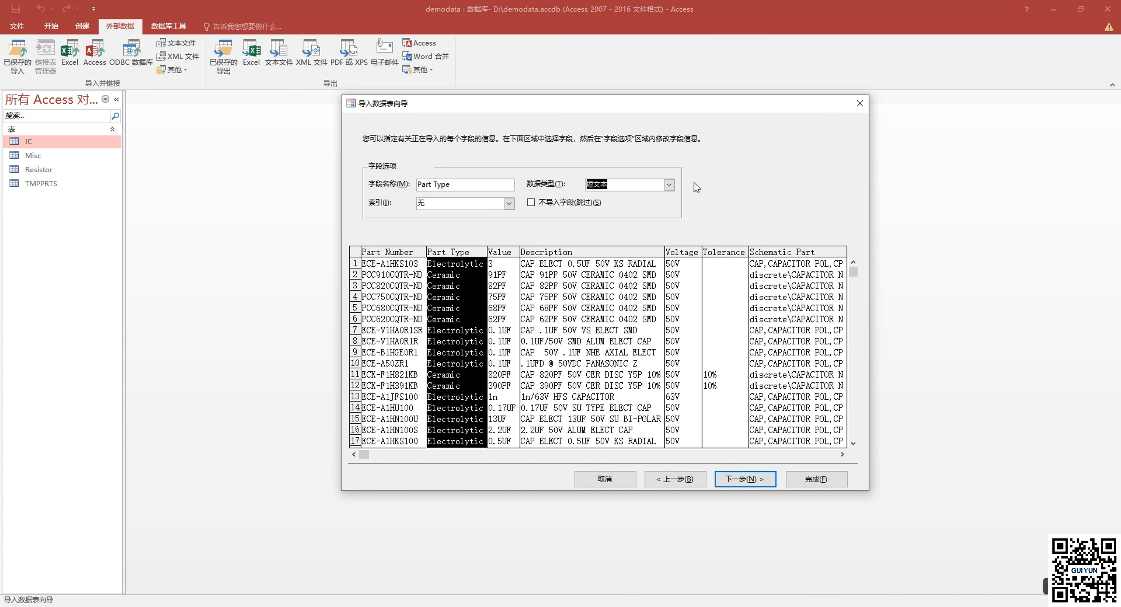
left_click(767, 484)
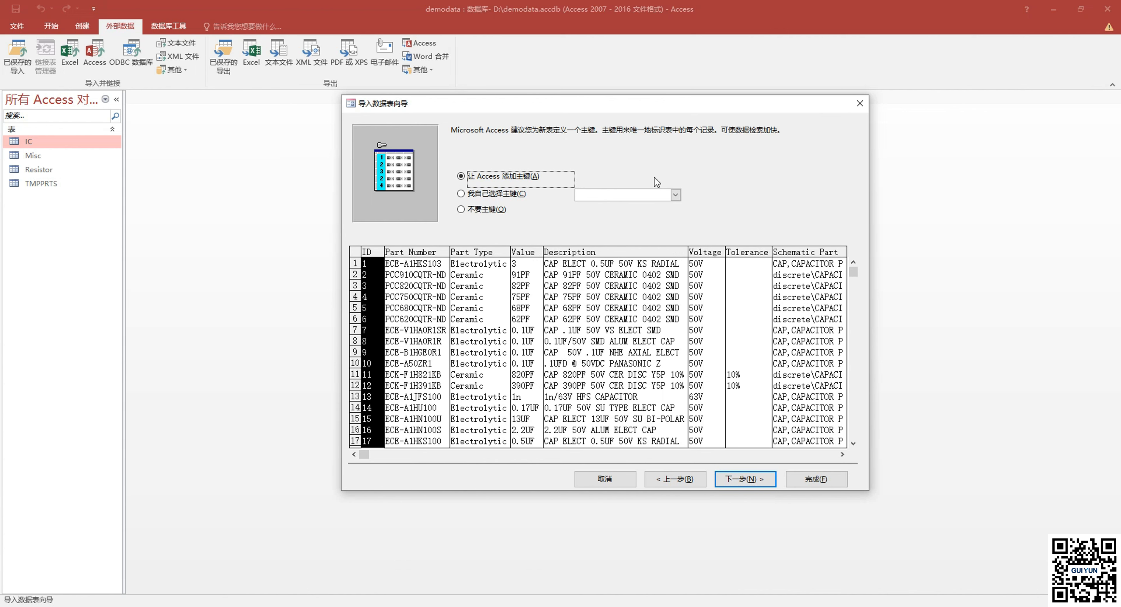
Choose Part Number as the imported table's own primary key after trying the no-primary-key option, and continue the import.
left_click(496, 198)
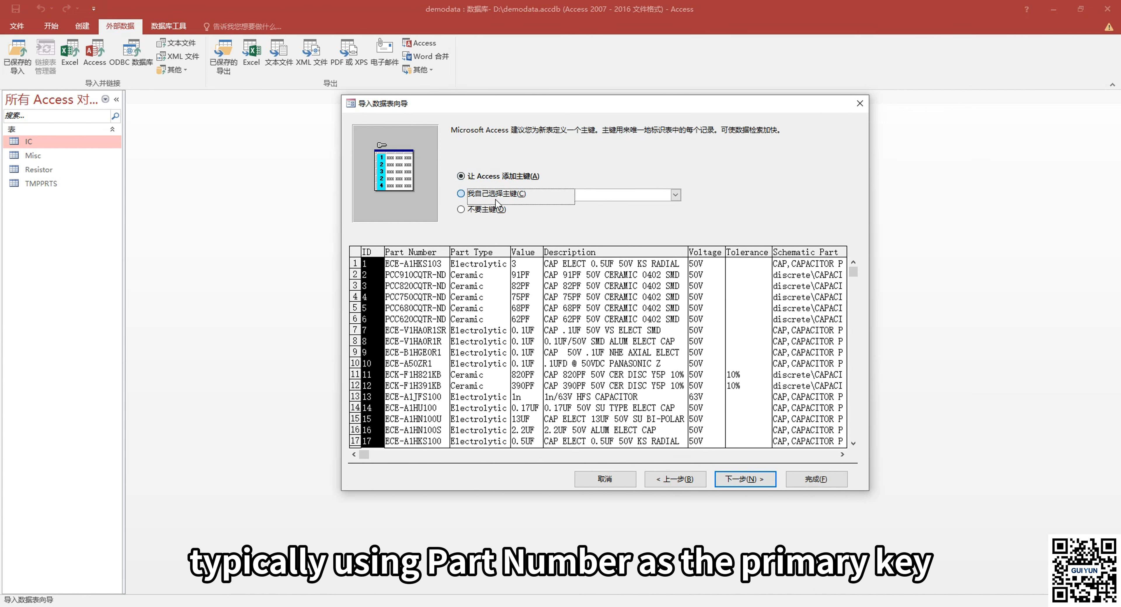
left_click(675, 195)
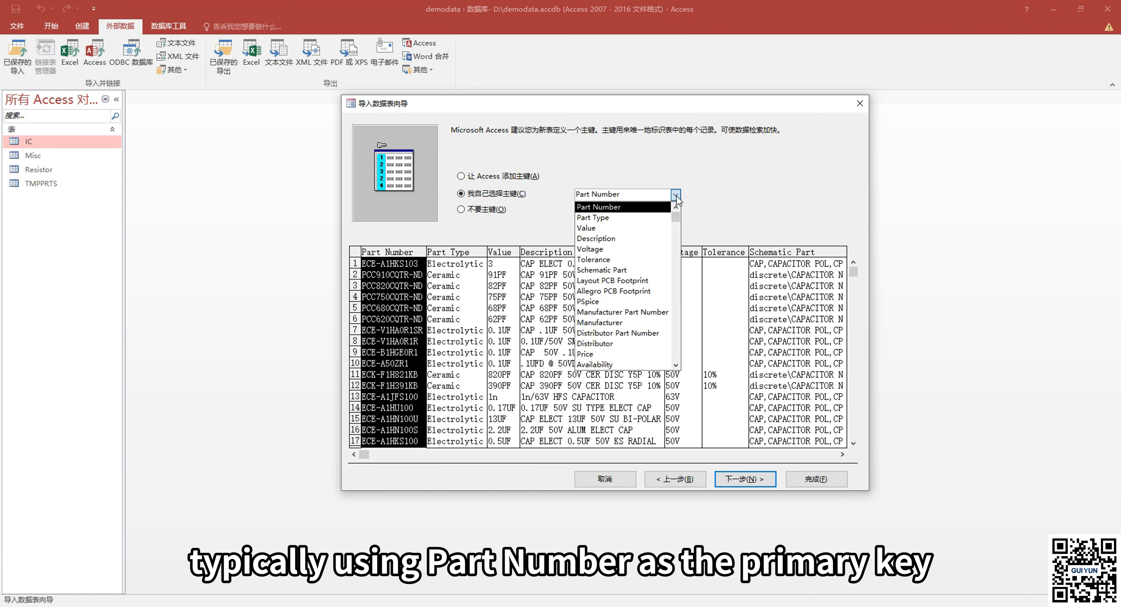
left_click(676, 195)
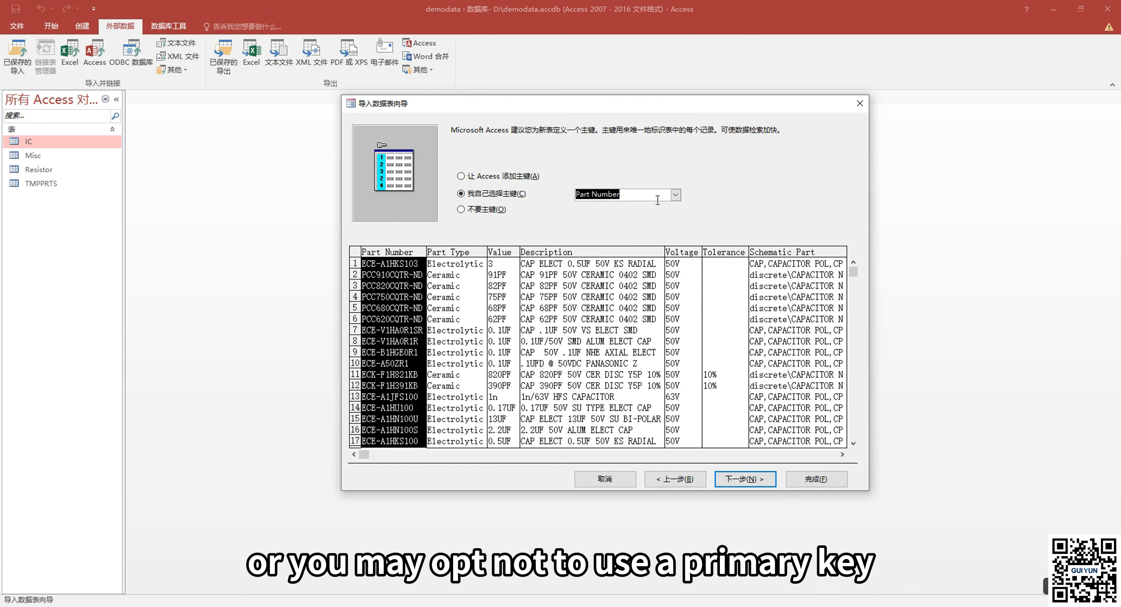
left_click(490, 215)
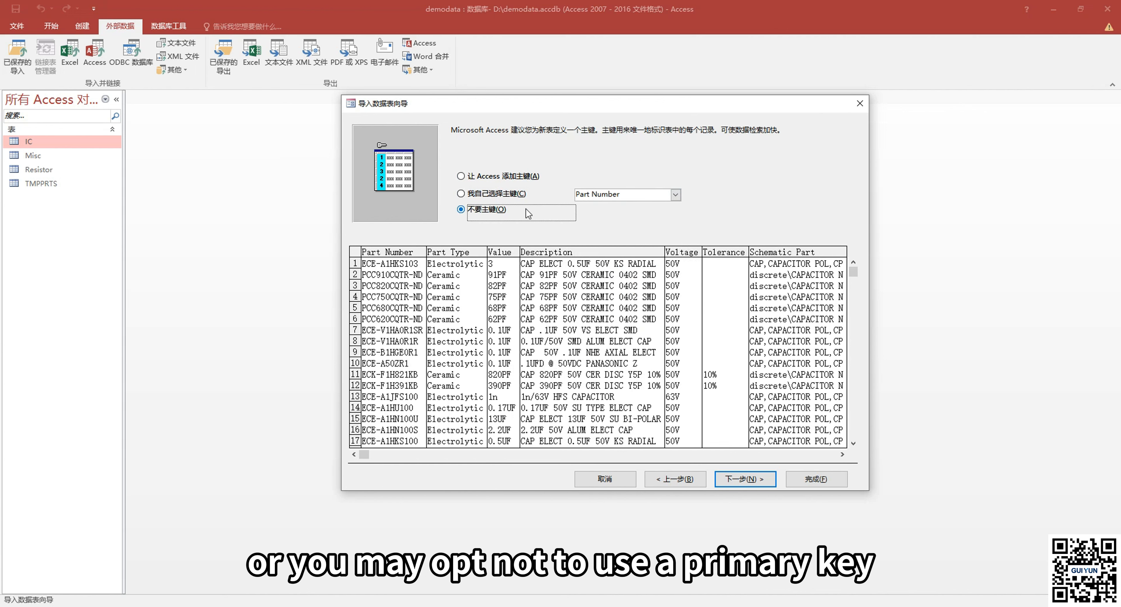
left_click(526, 199)
left_click(755, 483)
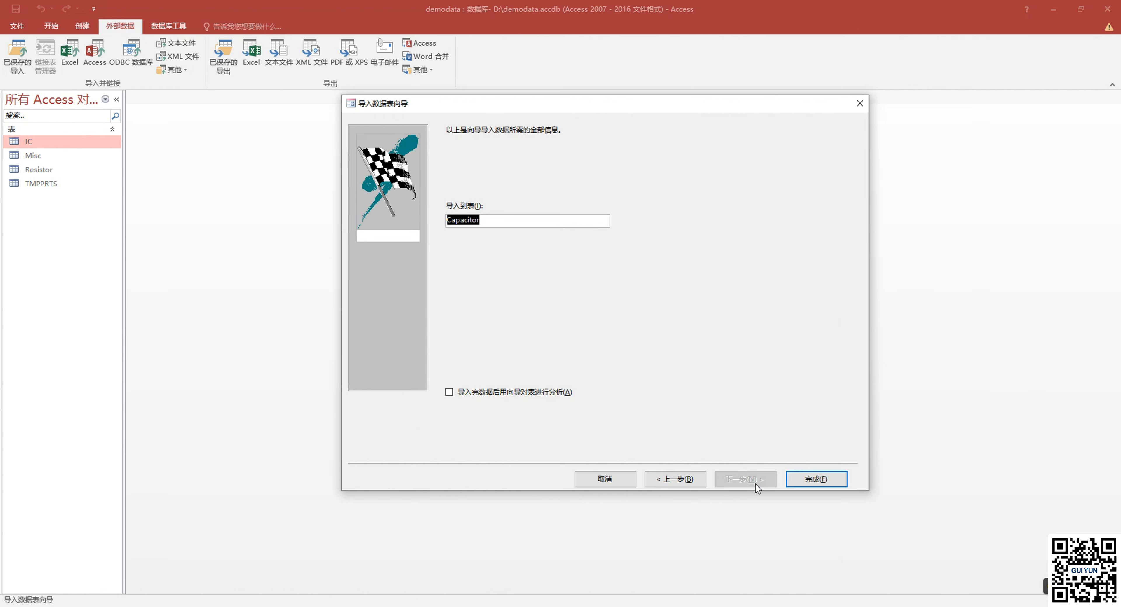
Finish importing the data into a table named Capacitor without saving the import steps.
left_click(525, 222)
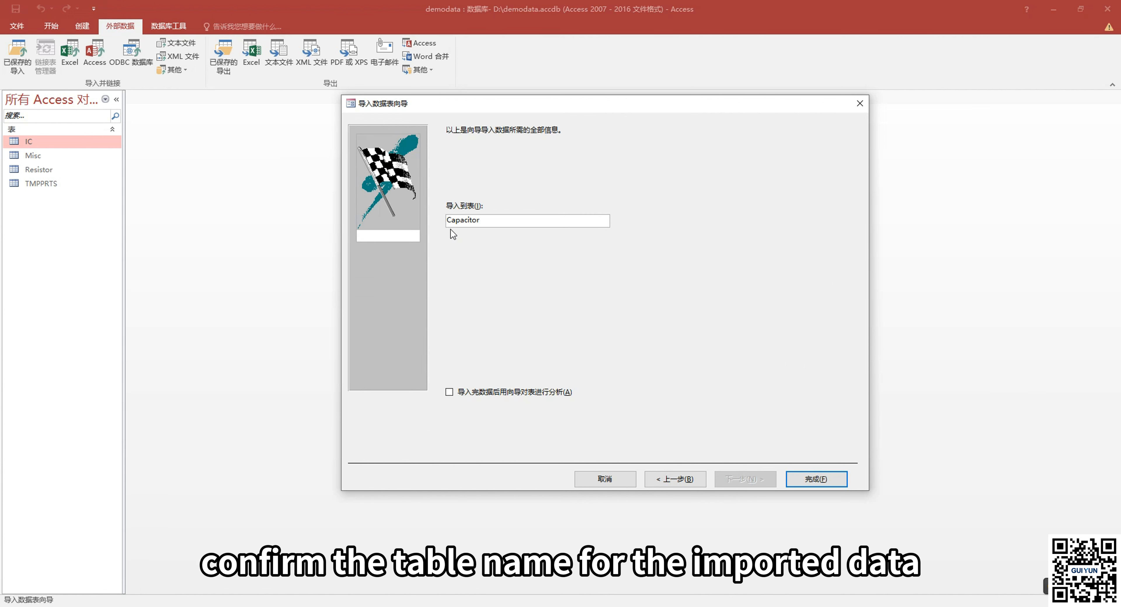
left_click(834, 482)
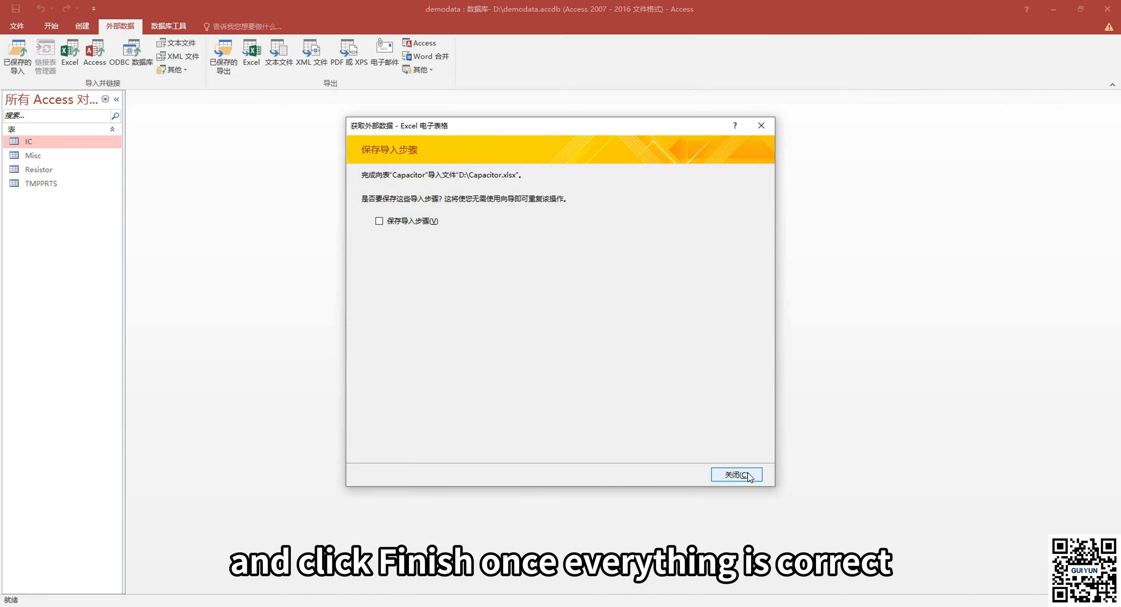
left_click(734, 473)
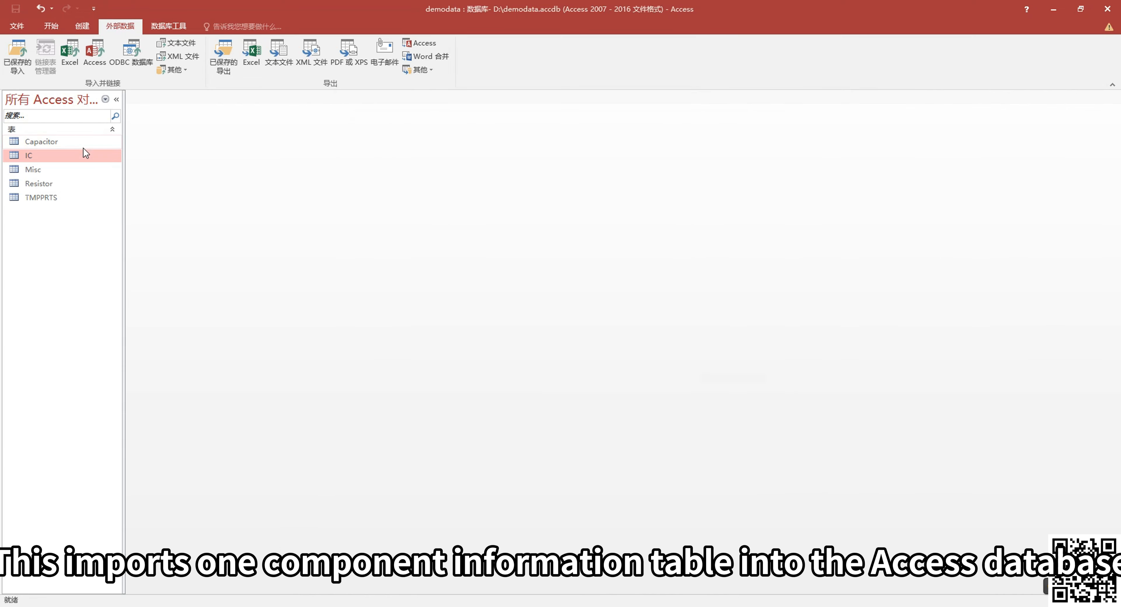
Open the Capacitor, IC, Misc and Resistor tables to review their component records.
double_click(77, 140)
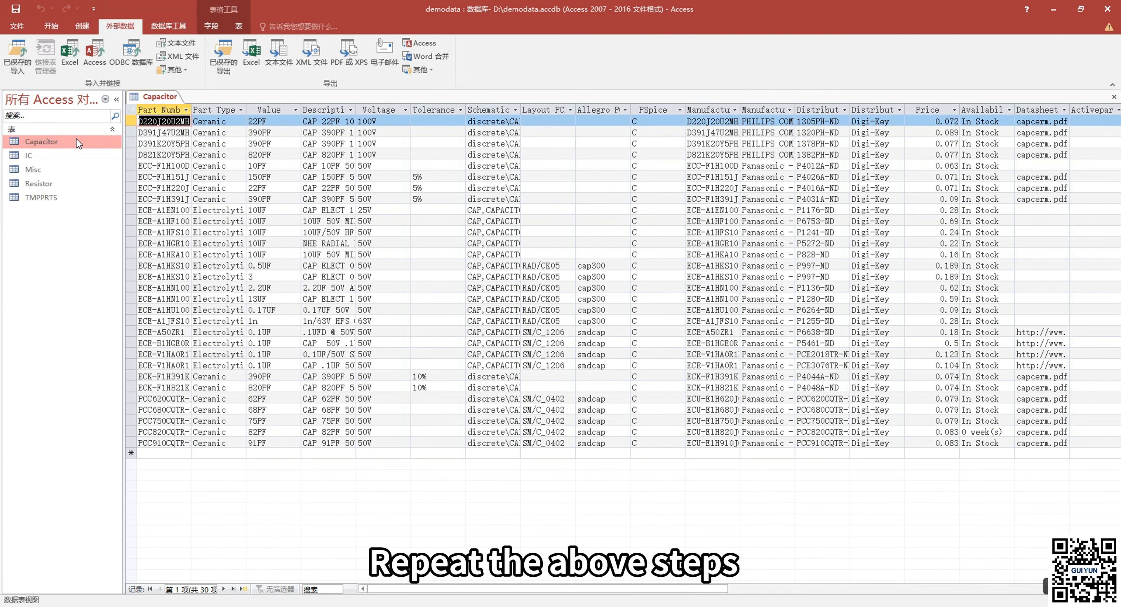
double_click(54, 156)
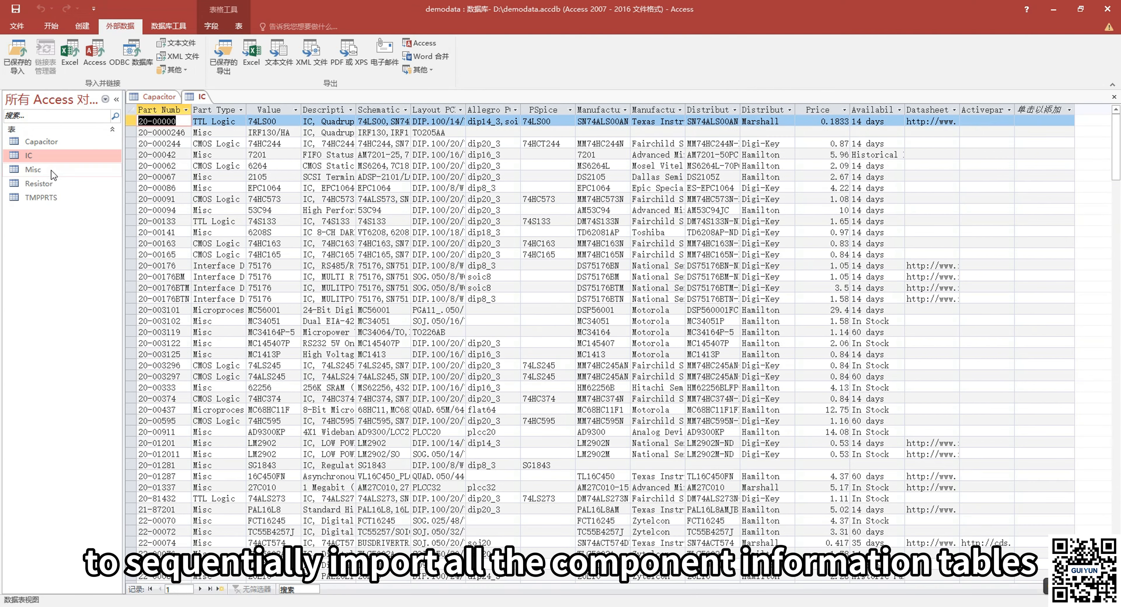
double_click(53, 170)
double_click(60, 184)
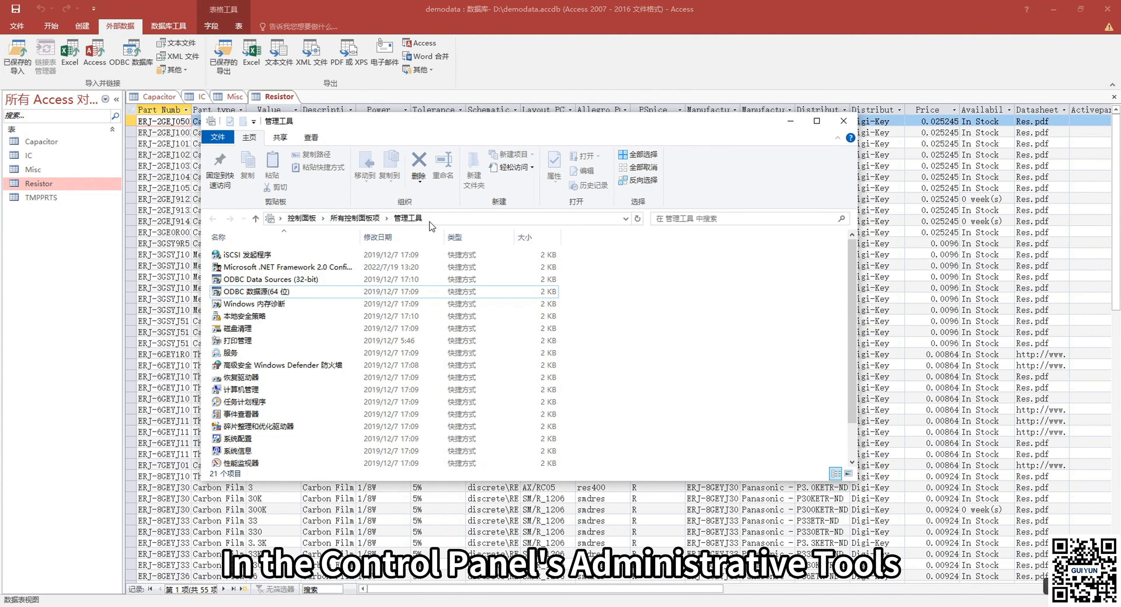
From Windows Administrative Tools, open ODBC Data Sources (64-bit) and add a system DSN with the Microsoft Access Driver (*.mdb, *.accdb).
left_click(310, 294)
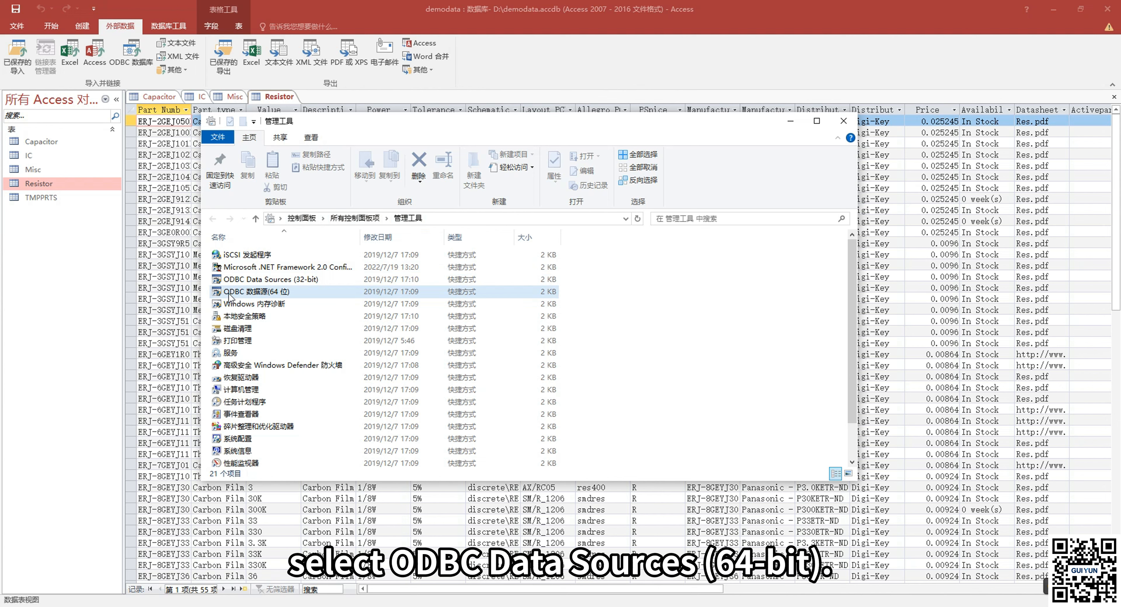
left_click(309, 291)
double_click(310, 292)
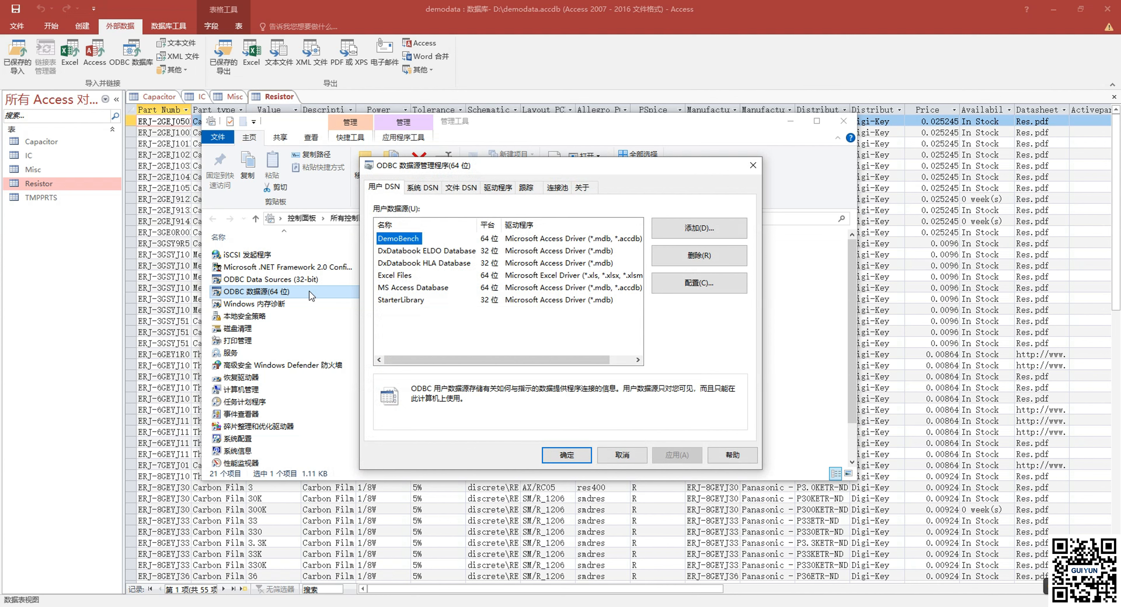
left_click(413, 193)
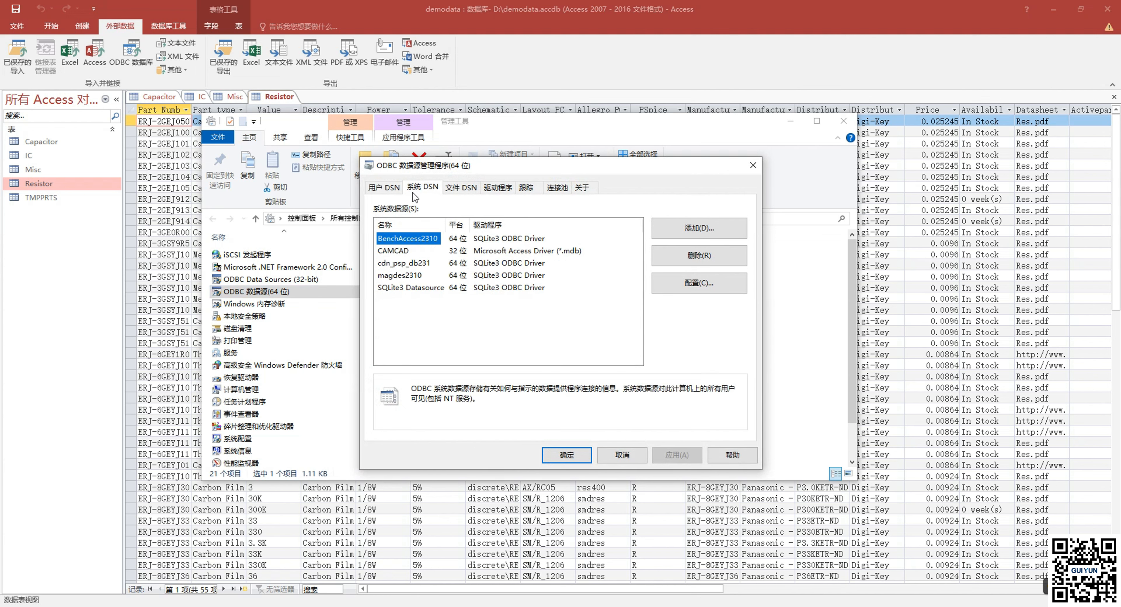
left_click(705, 238)
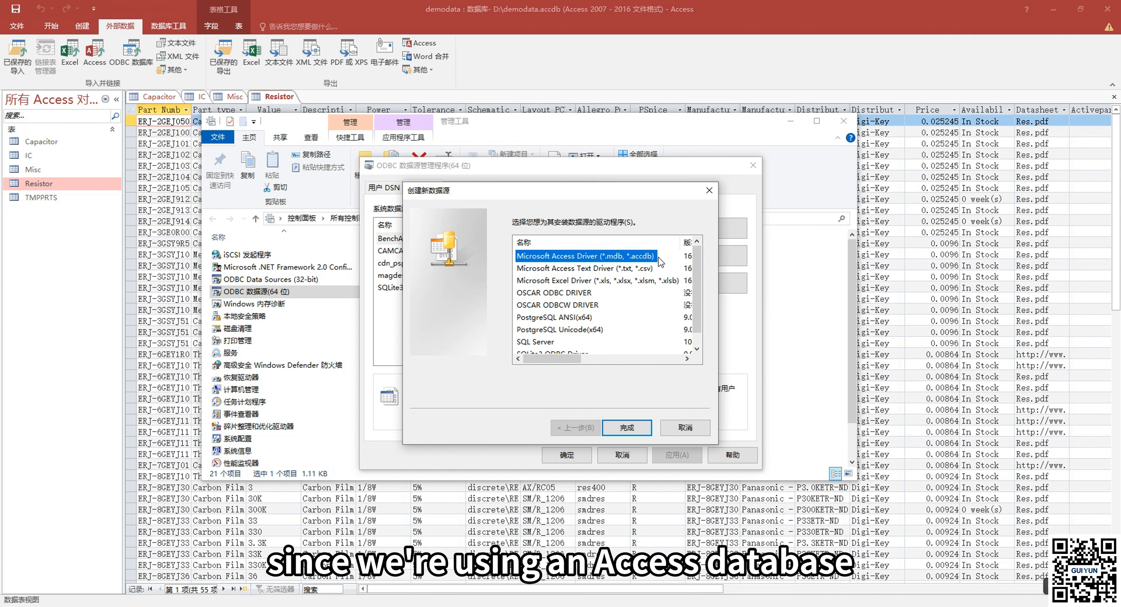
left_click(636, 428)
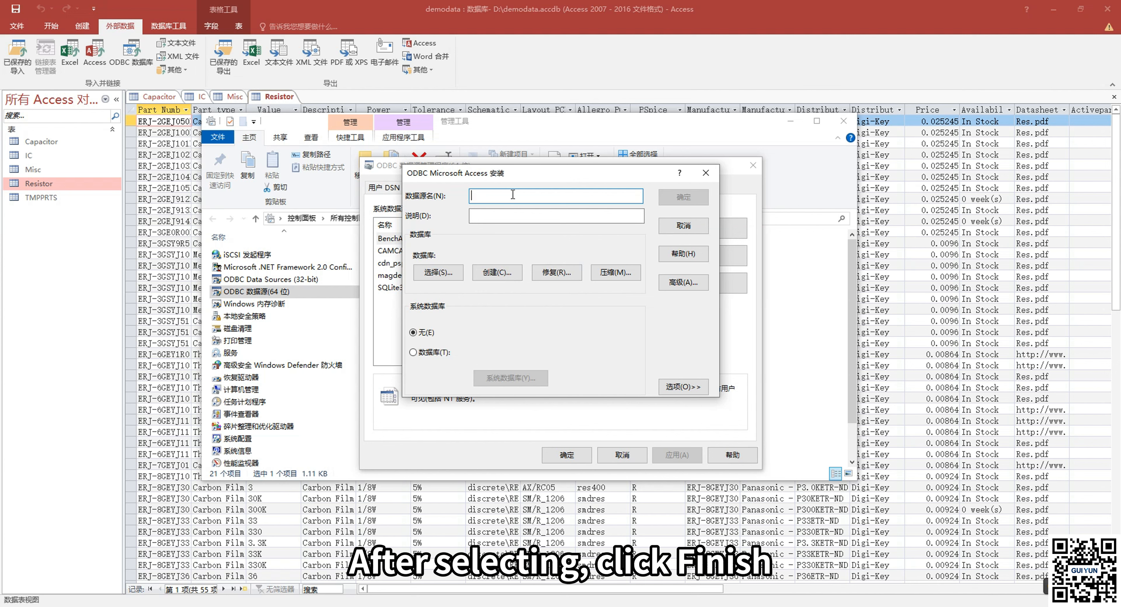
Name the new data source 2310DemoDatabase.
type("2")
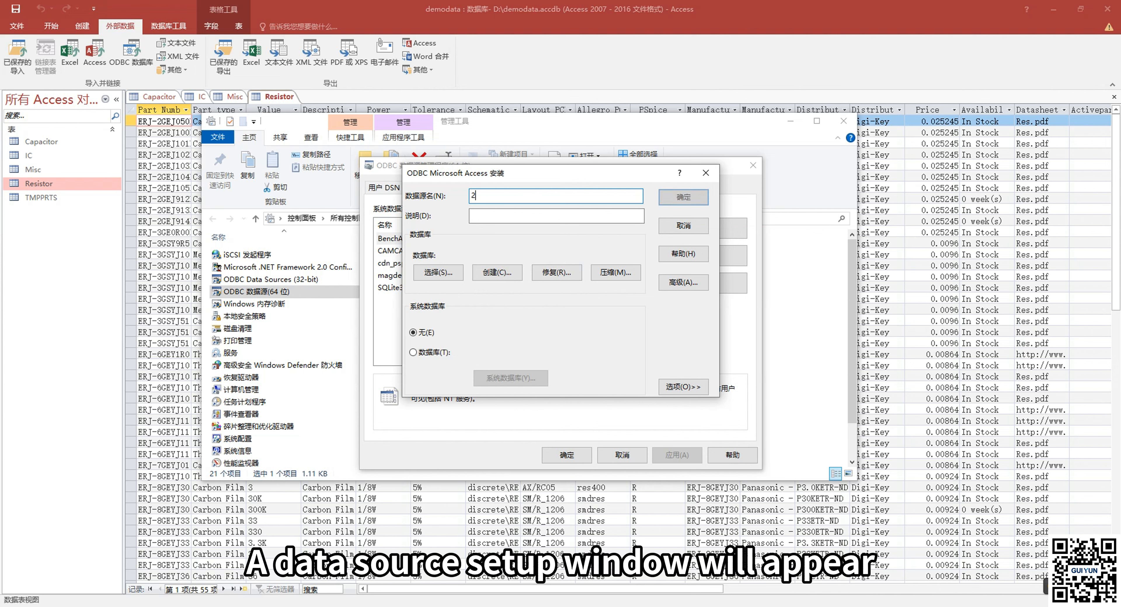
type("310Demo")
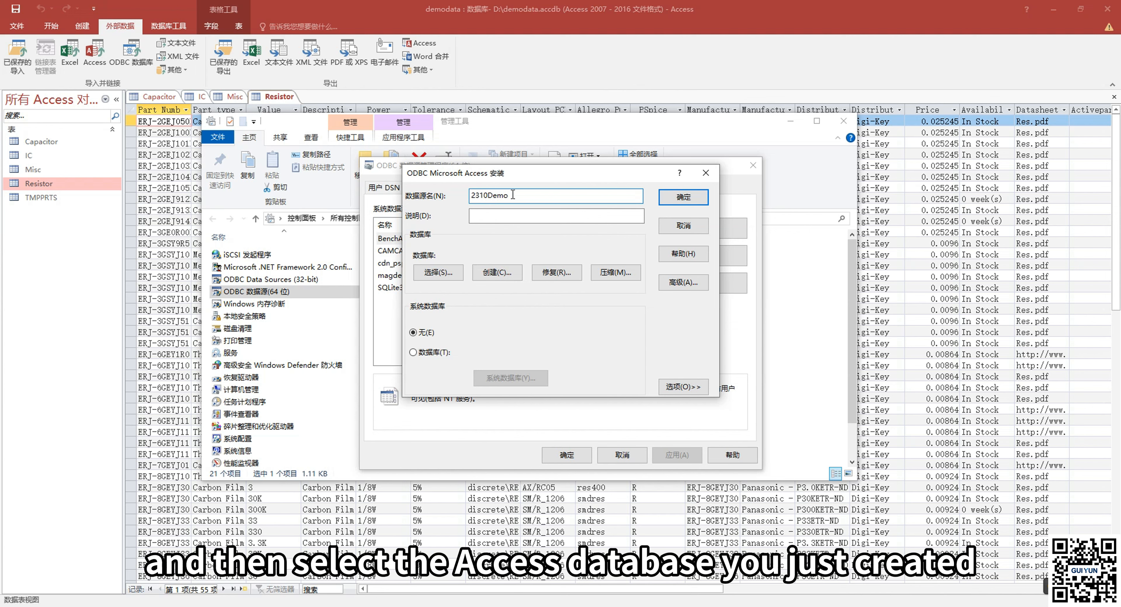
type("Data")
type("be")
type("se")
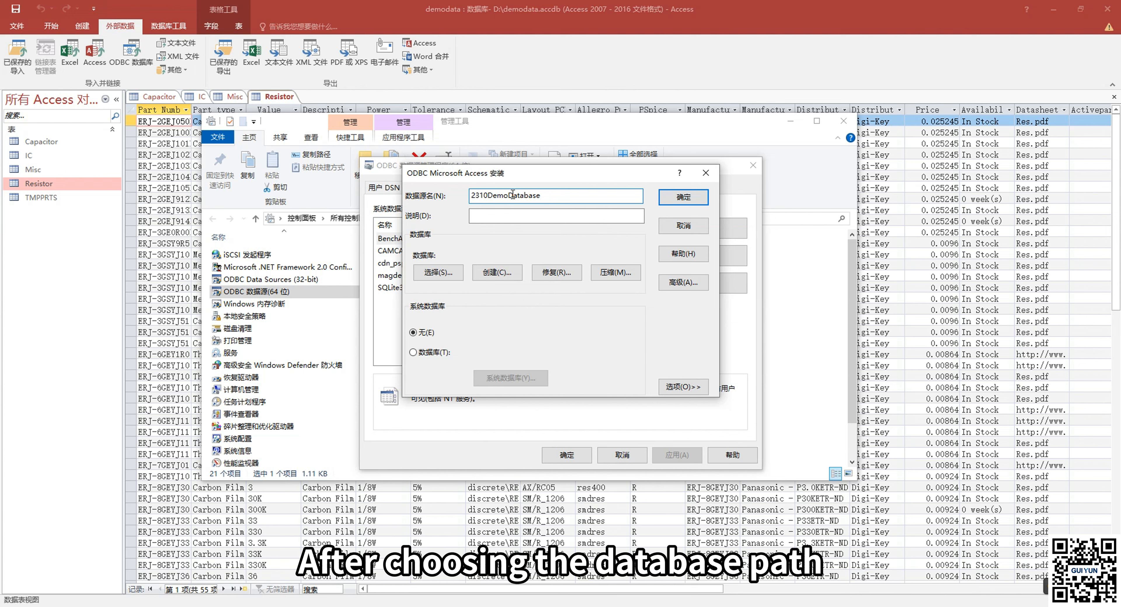
Link the data source to demodata.accdb on drive D and confirm its setup.
left_click(458, 275)
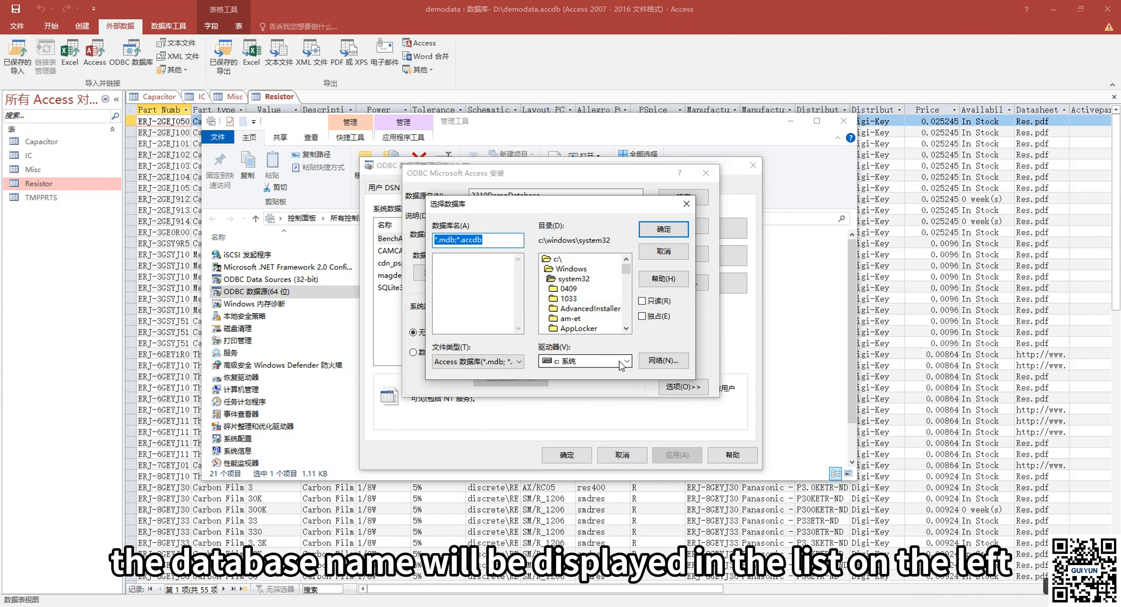
left_click(592, 361)
left_click(600, 383)
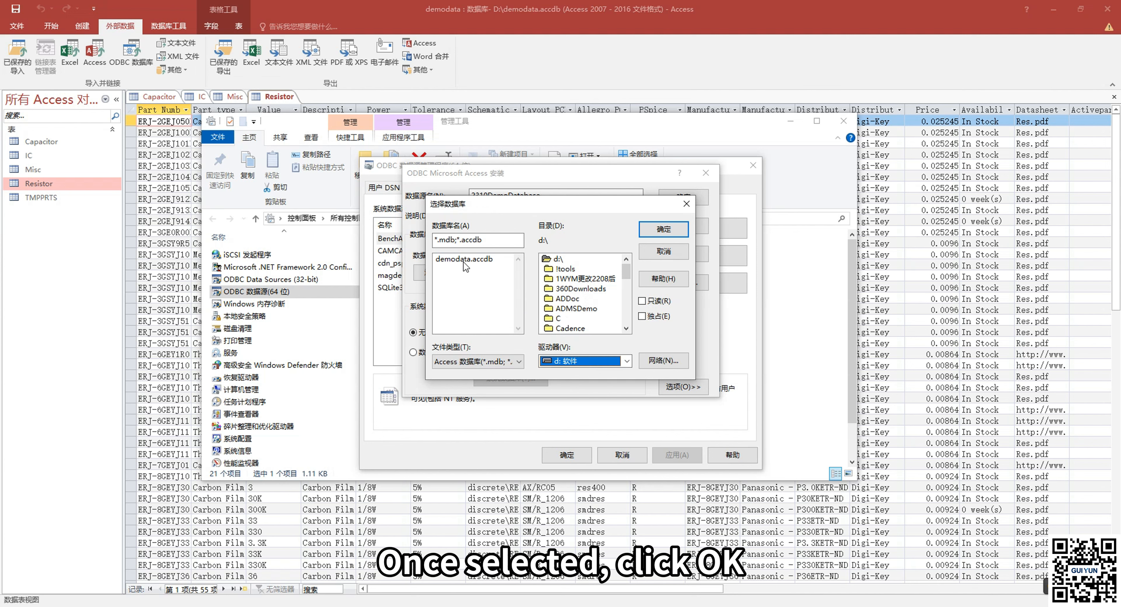
left_click(493, 263)
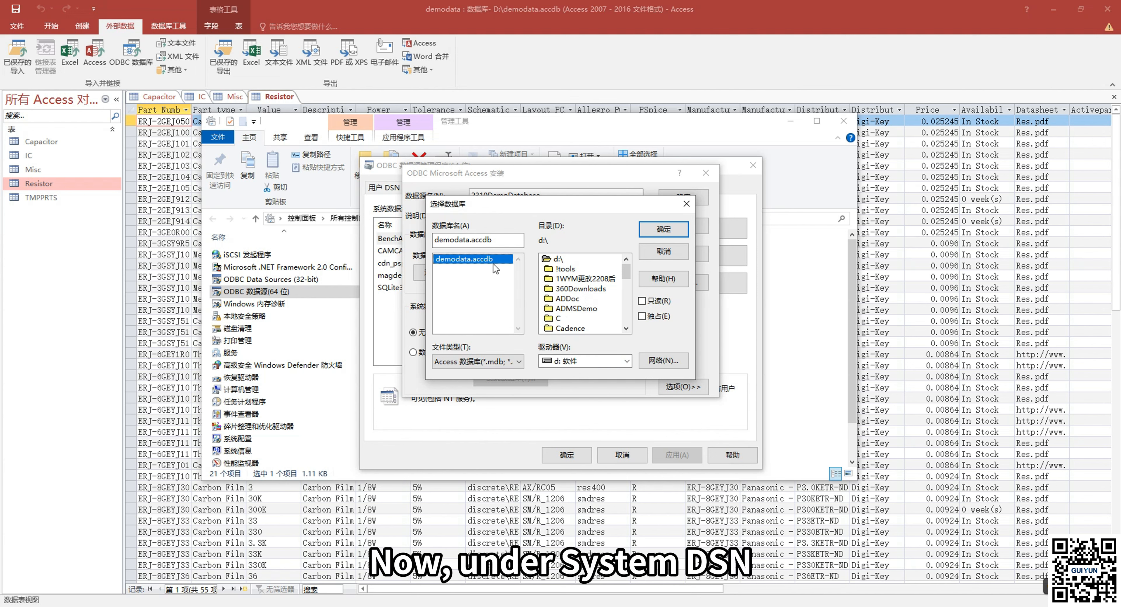
left_click(665, 234)
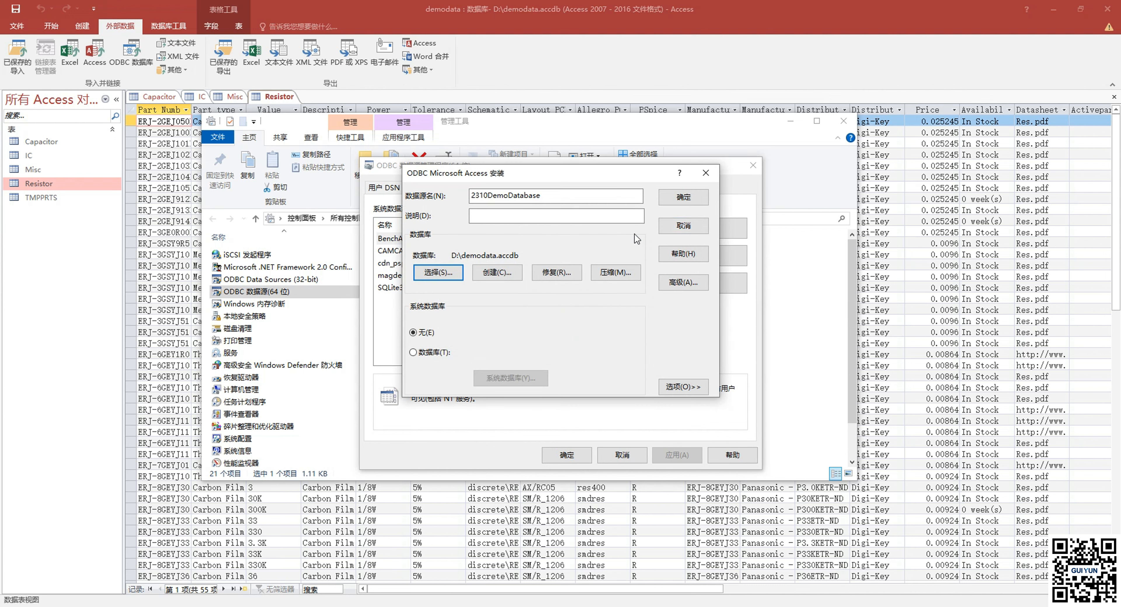
left_click(697, 201)
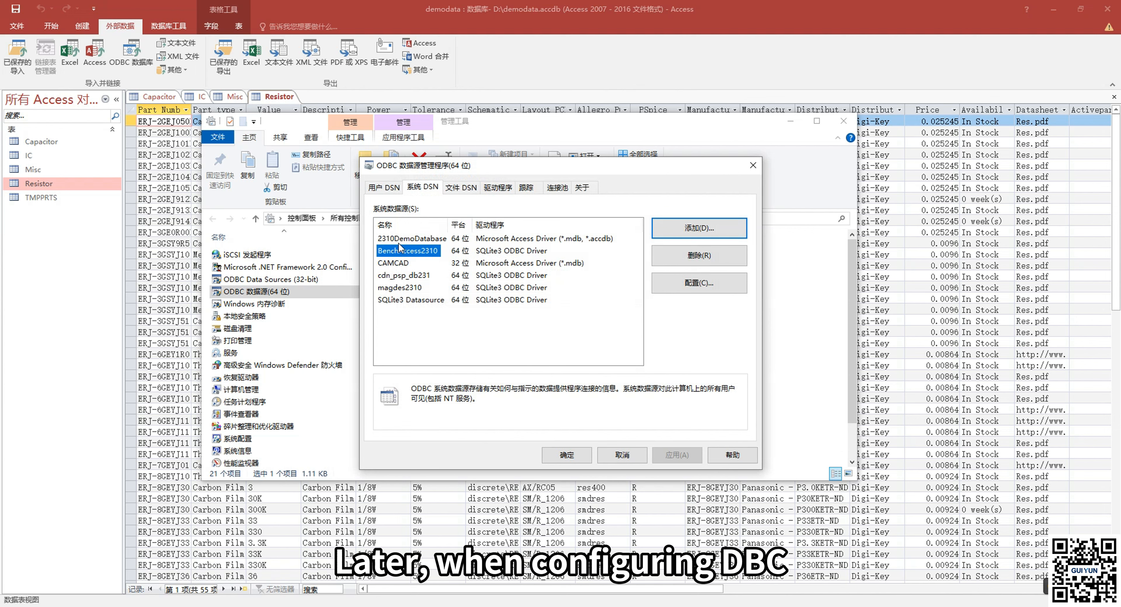